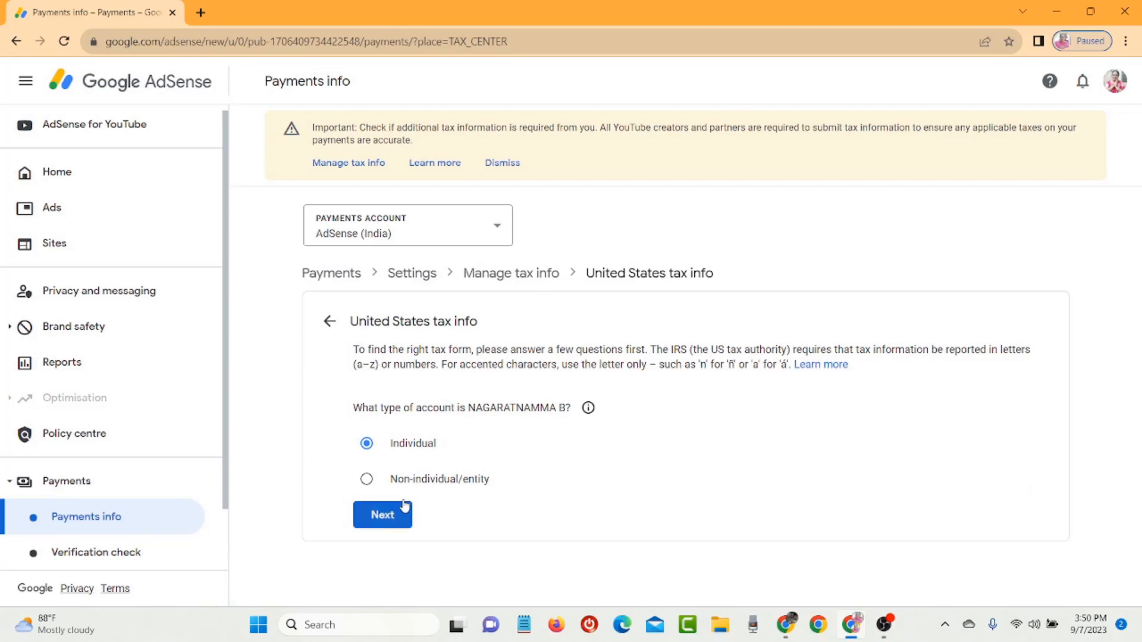
- Confirm the individual account type, answer No to US citizenship or residency, and start the W-8BEN form
click(384, 515)
scroll(768, 506, down, 1)
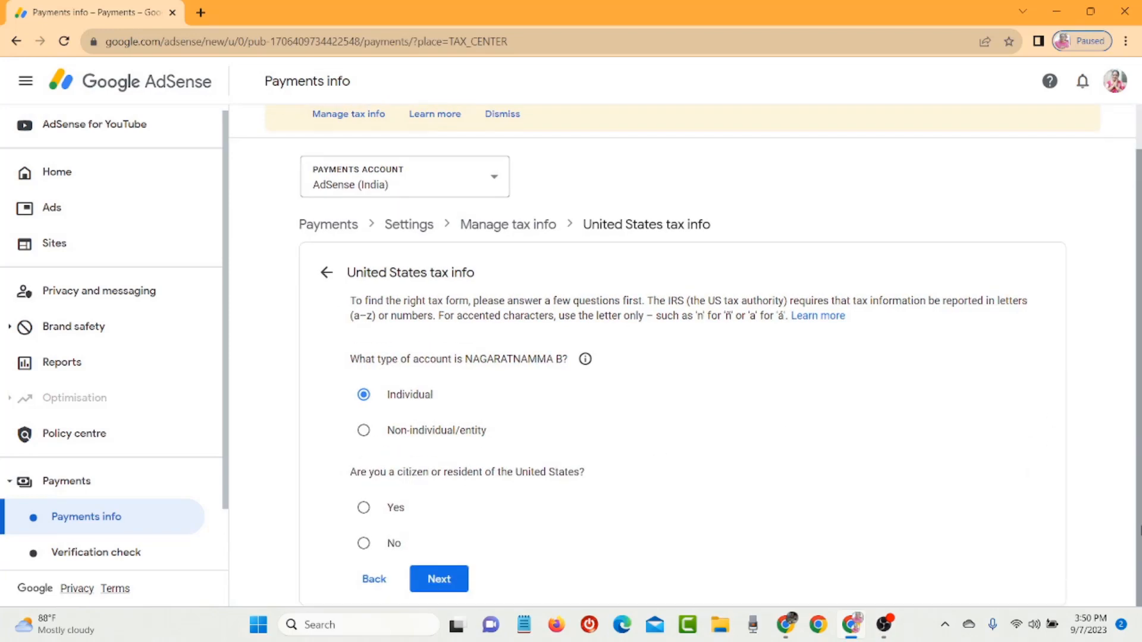
click(426, 575)
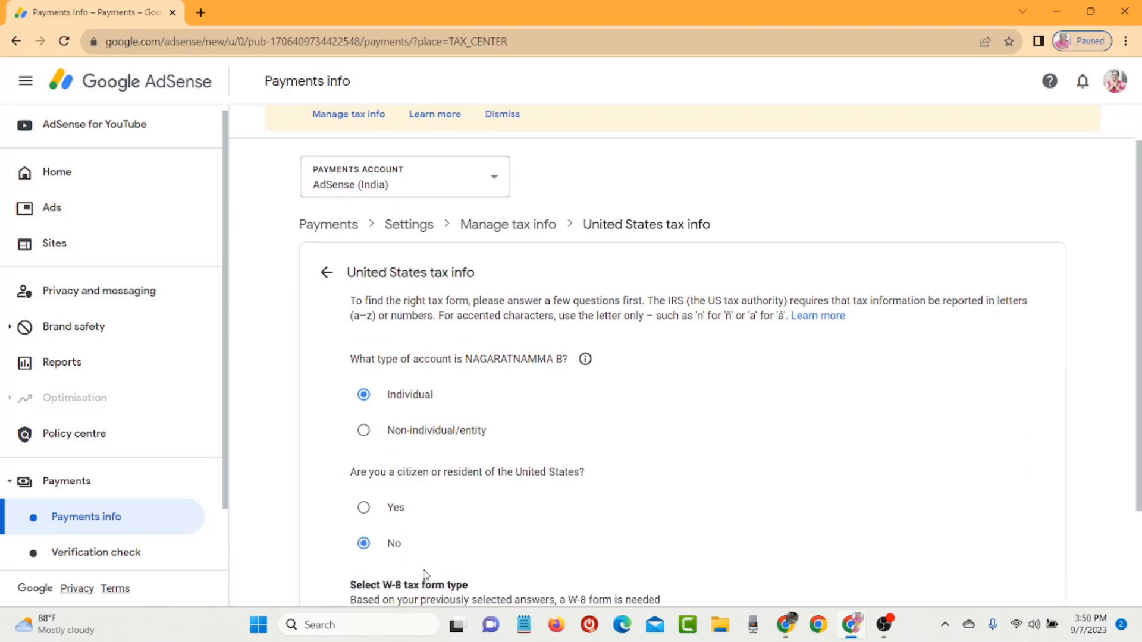
scroll(1098, 447, down, 3)
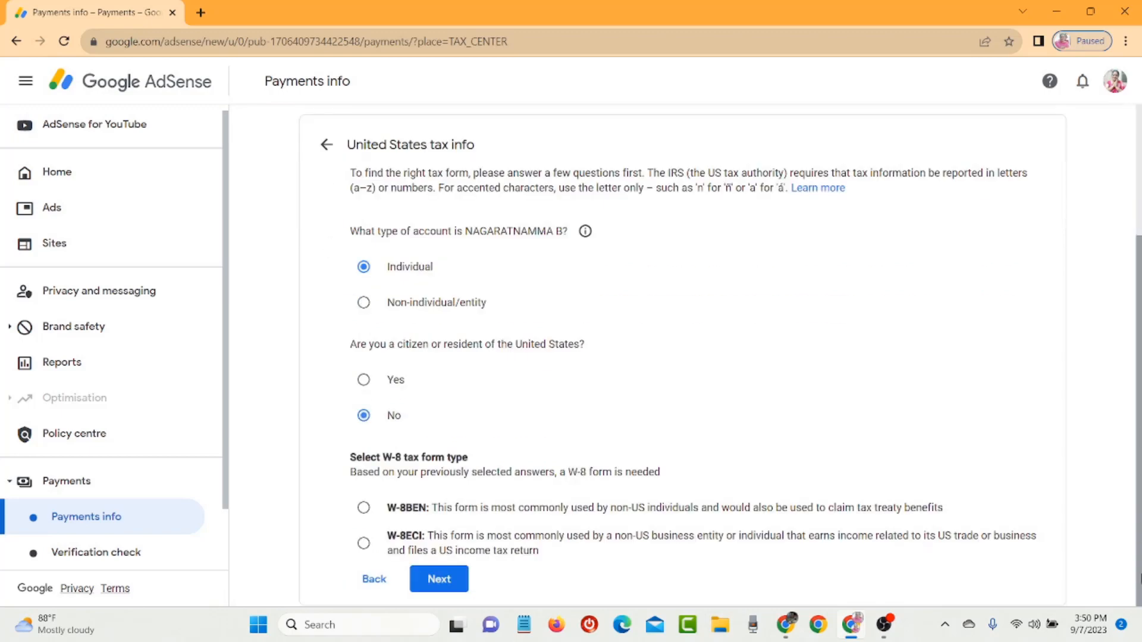
click(397, 508)
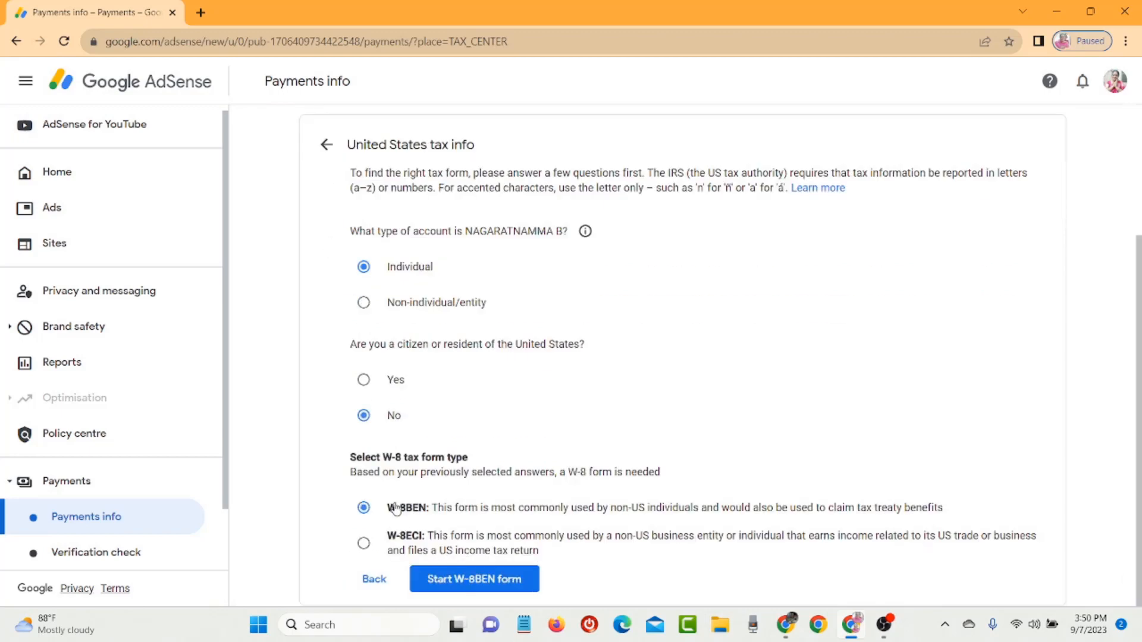
click(491, 579)
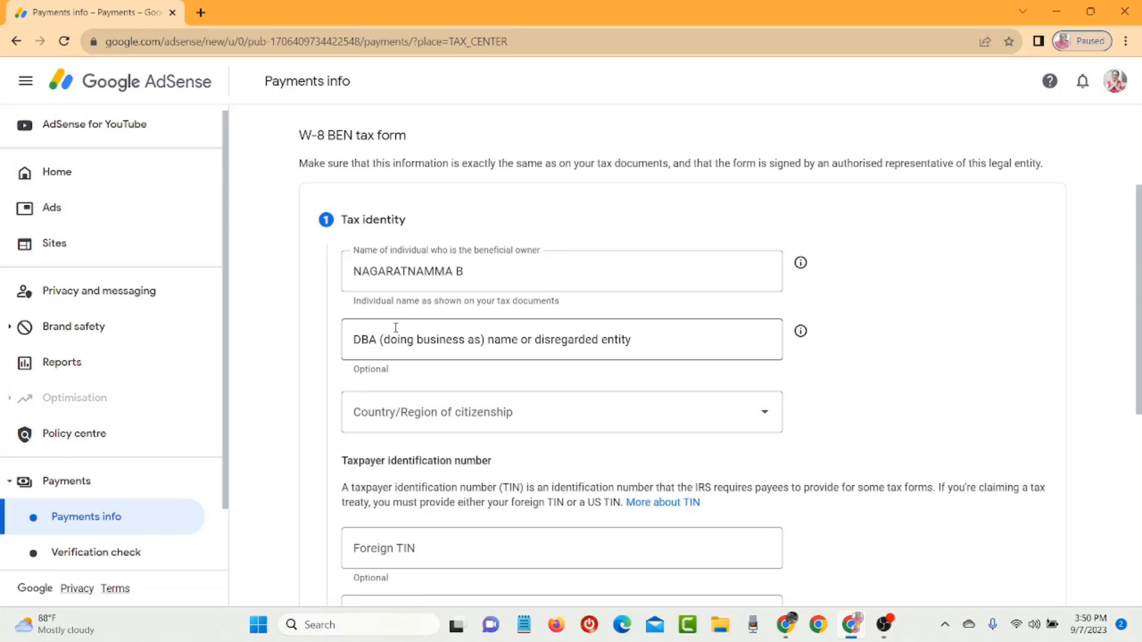
- Enter the beneficial owner's legal name and set India as country of citizenship
click(488, 266)
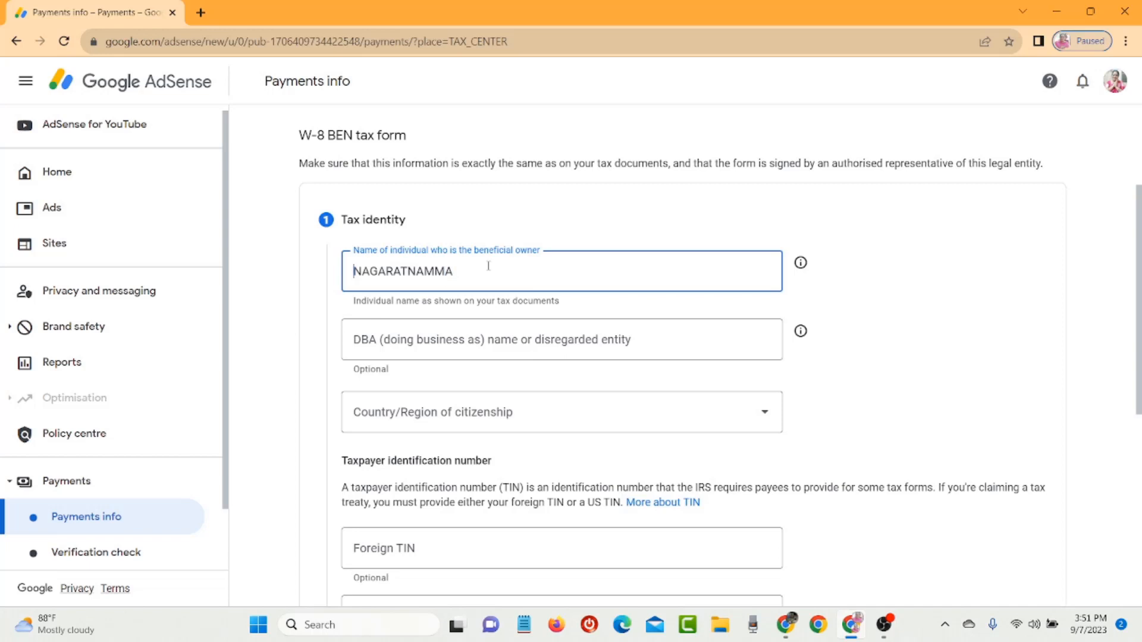
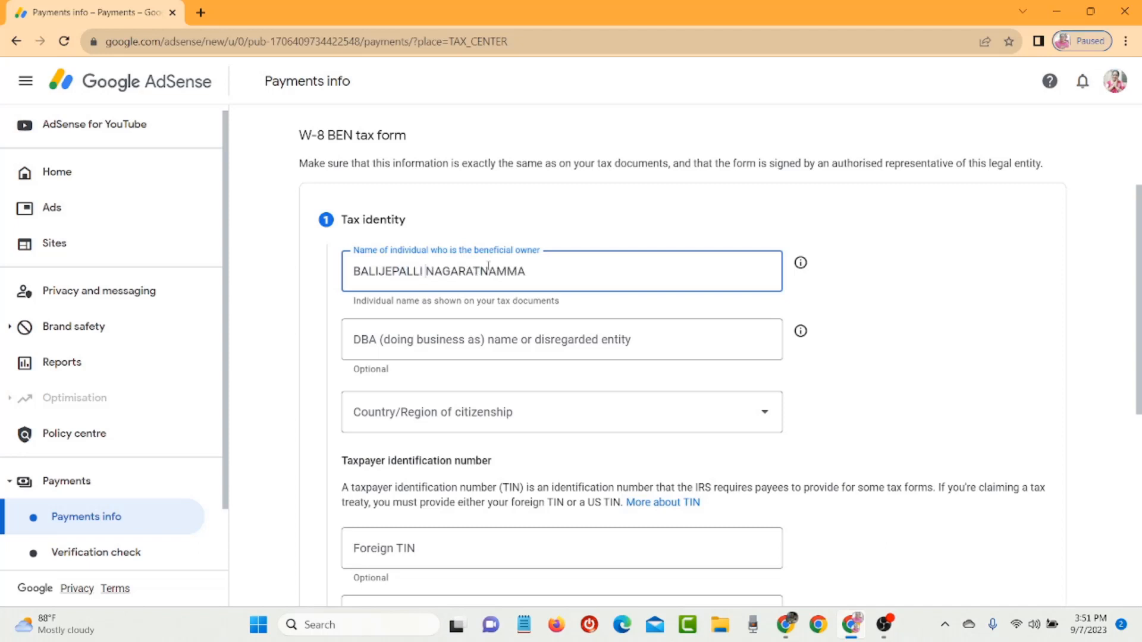
click(482, 422)
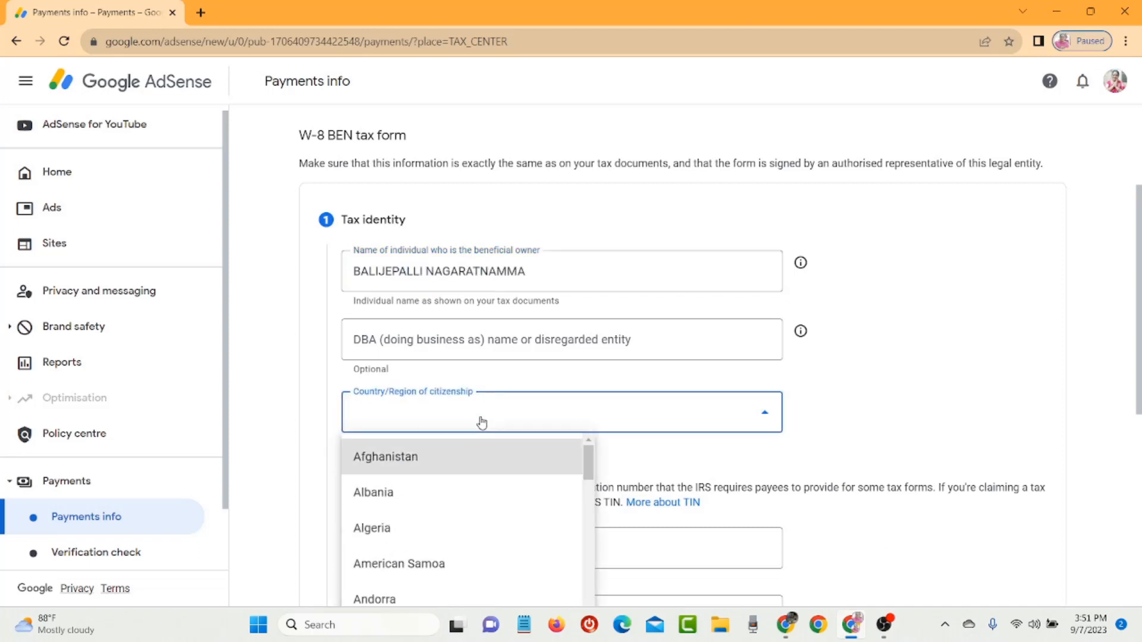
key(i)
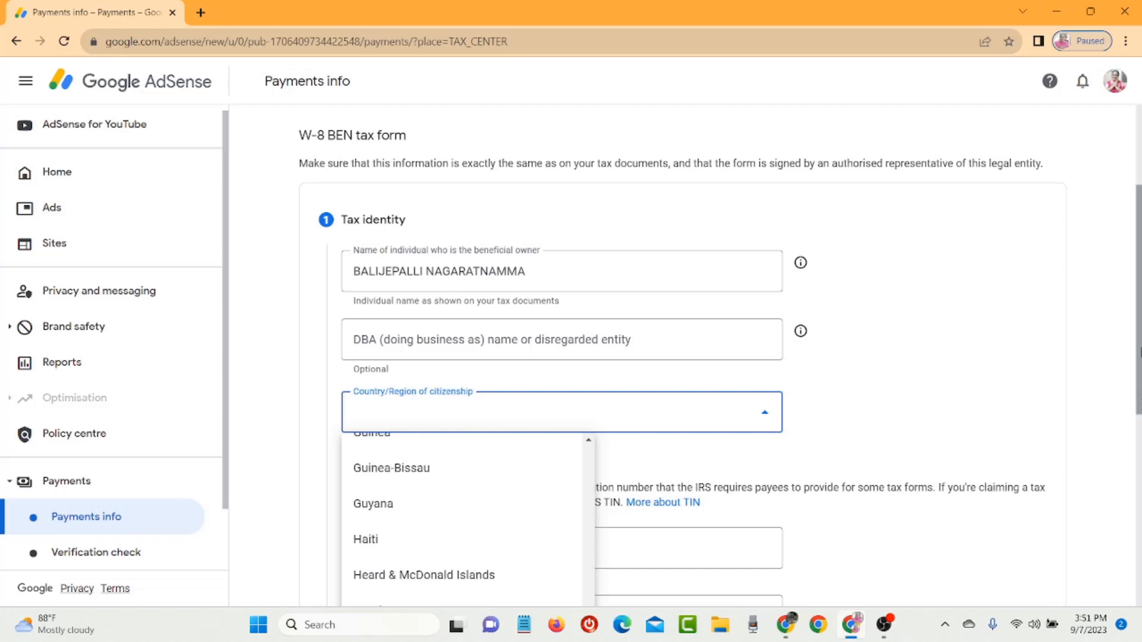
scroll(297, 542, down, 4)
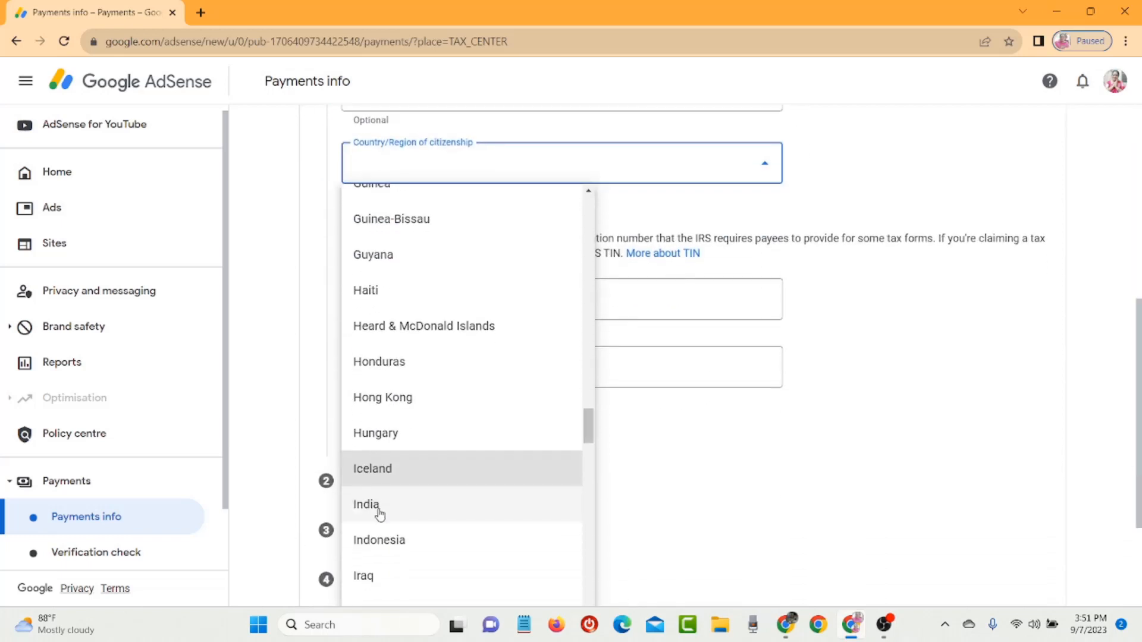
click(377, 510)
click(499, 295)
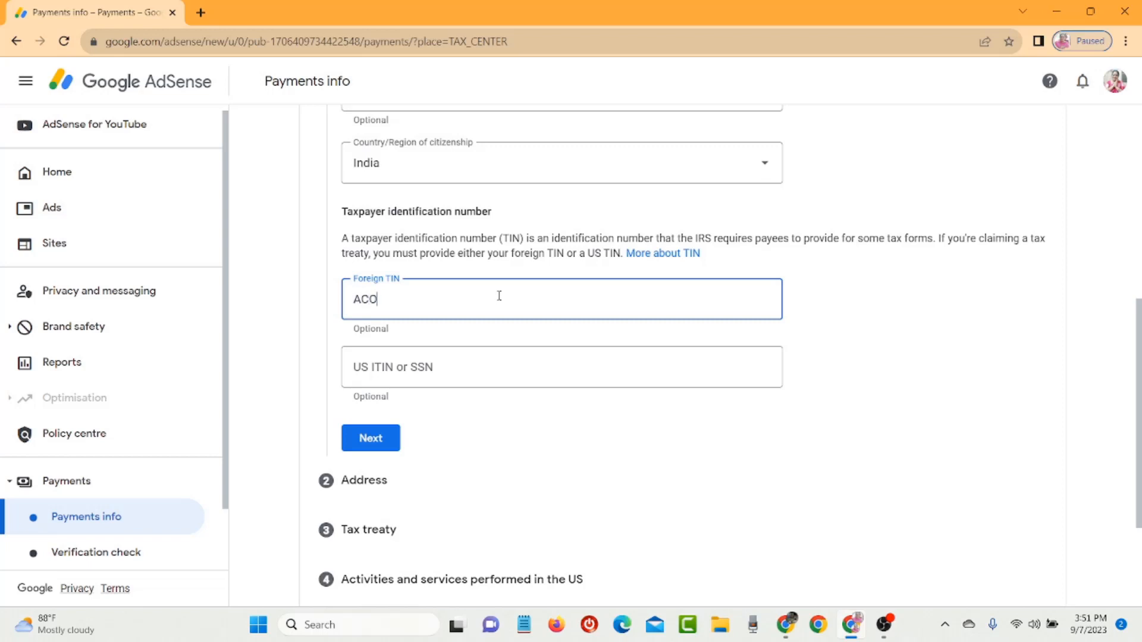
- Enter the foreign TIN, autofill the permanent residence address, and reuse it as postal address
click(372, 438)
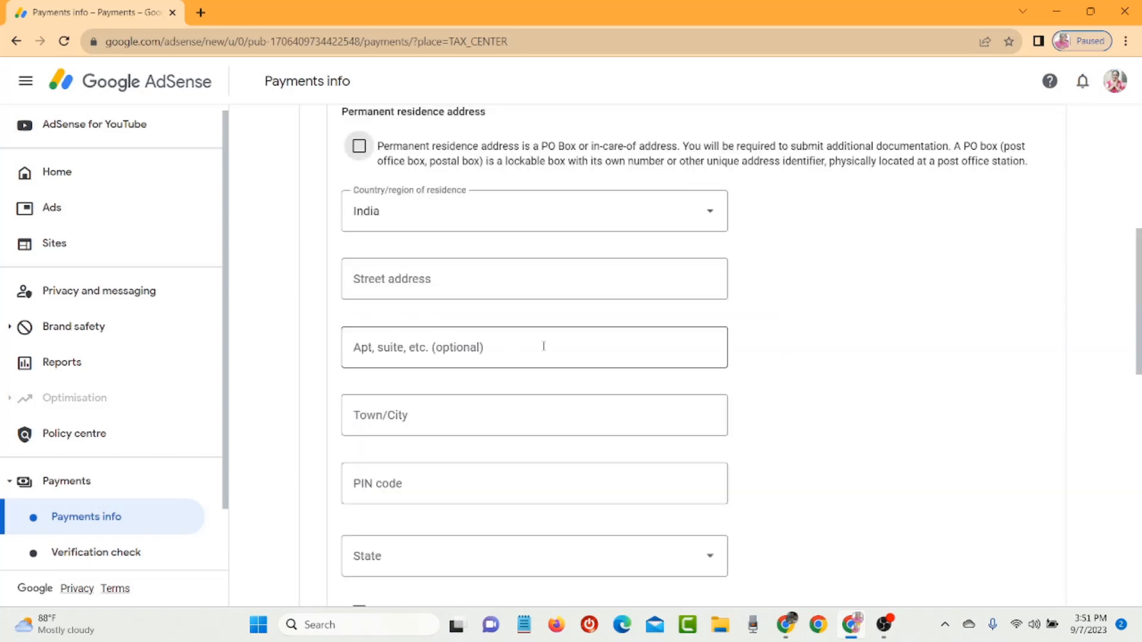
click(515, 276)
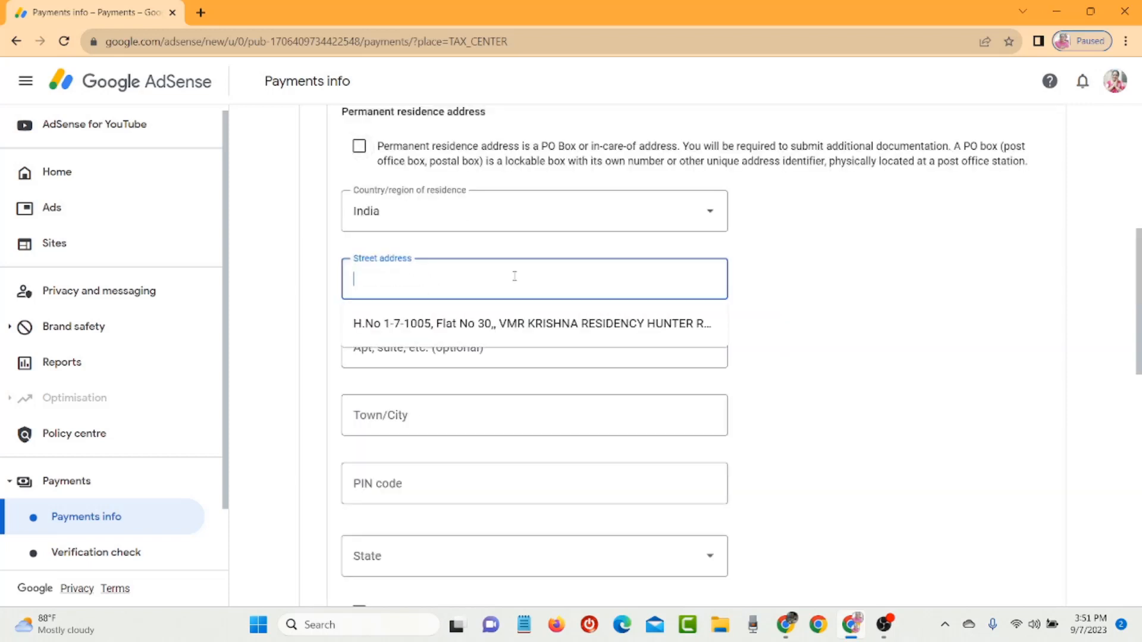
click(502, 325)
drag(1138, 351, 1137, 431)
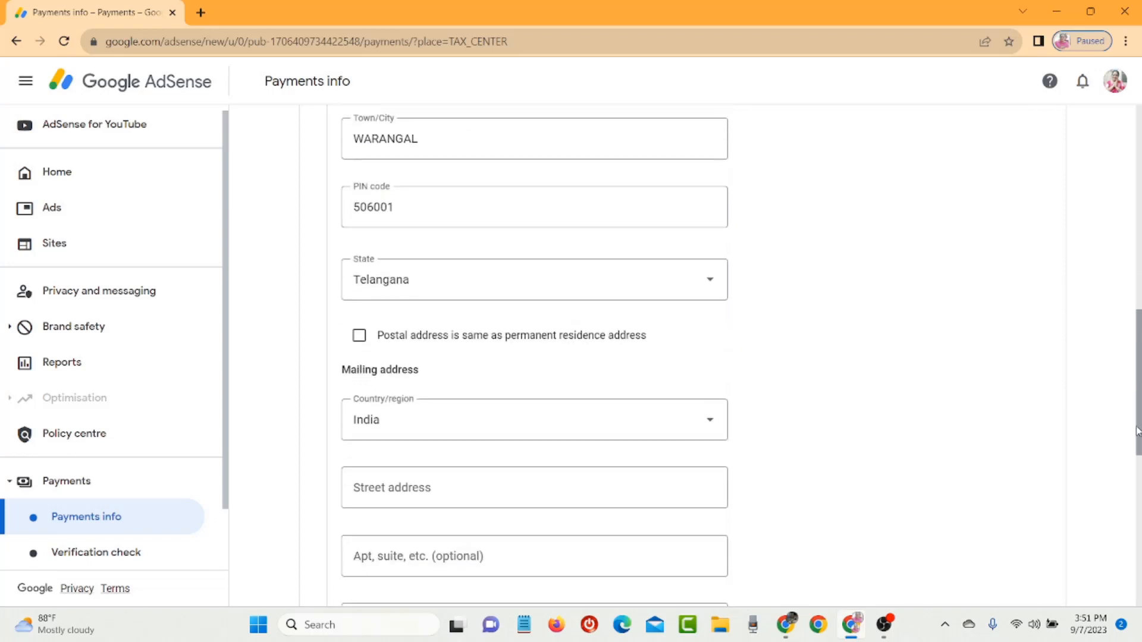
click(358, 306)
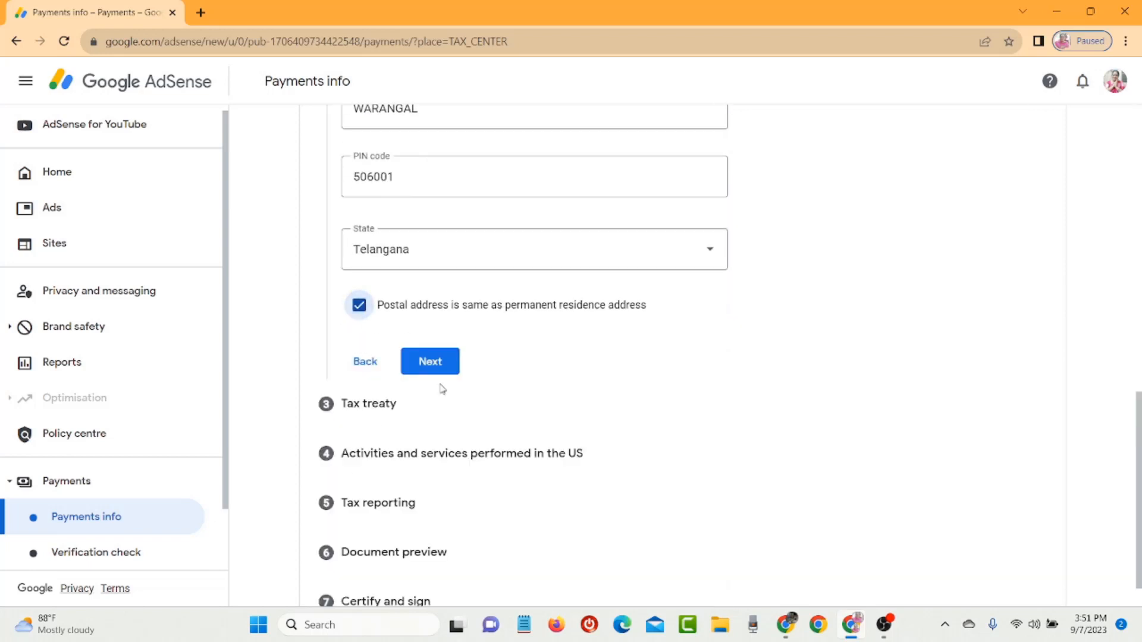
click(438, 365)
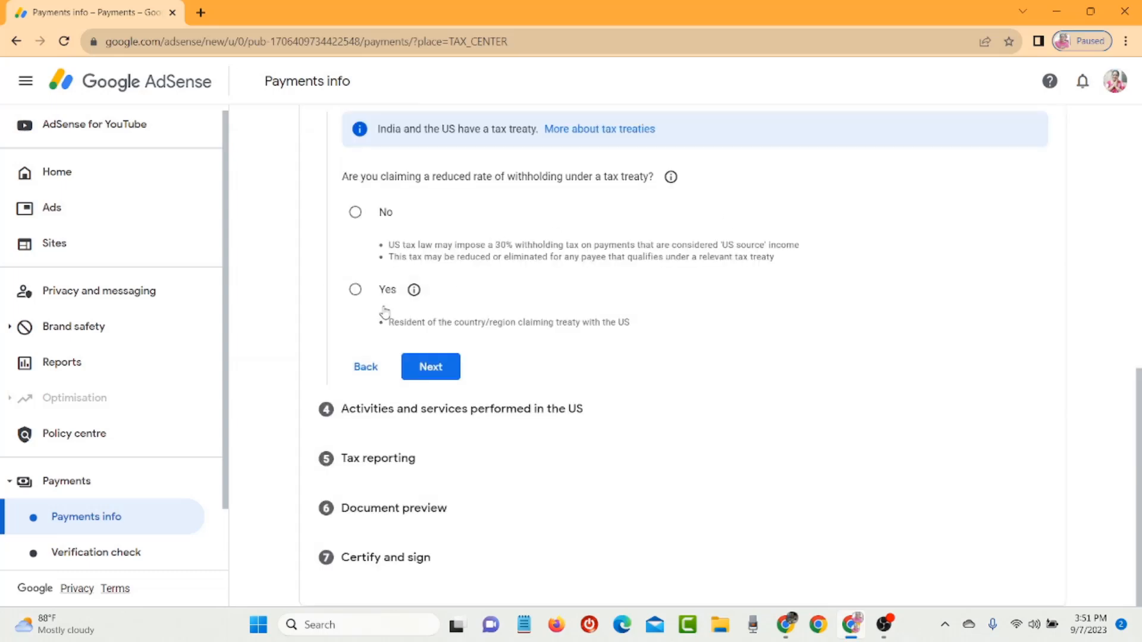
- Claim a reduced treaty withholding rate as a resident of India
click(363, 303)
click(383, 321)
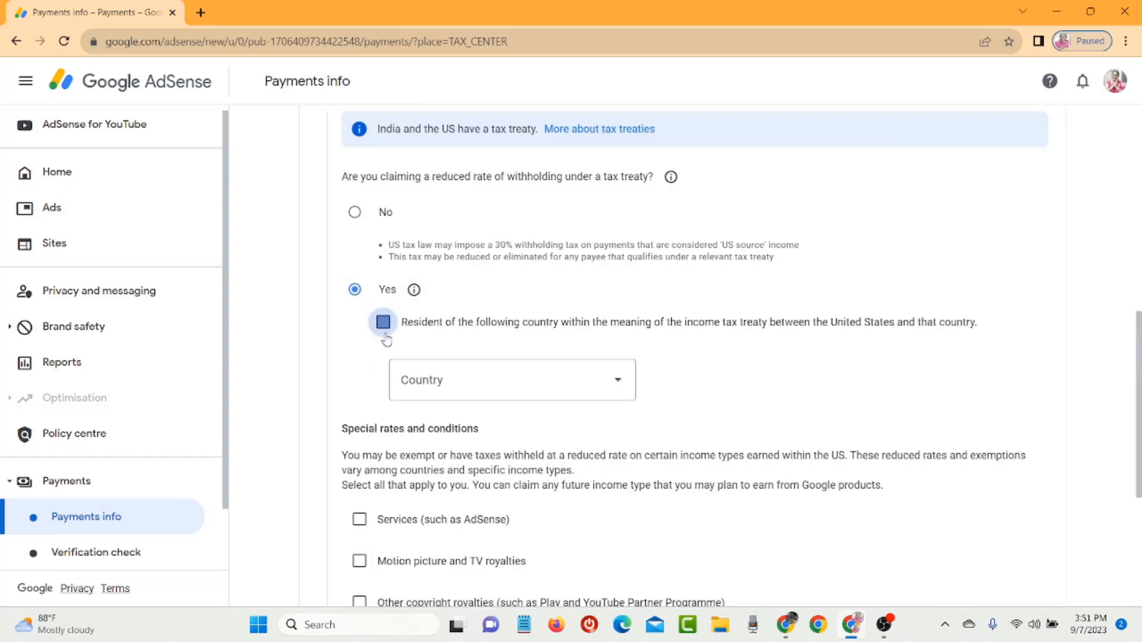
click(450, 396)
key(k)
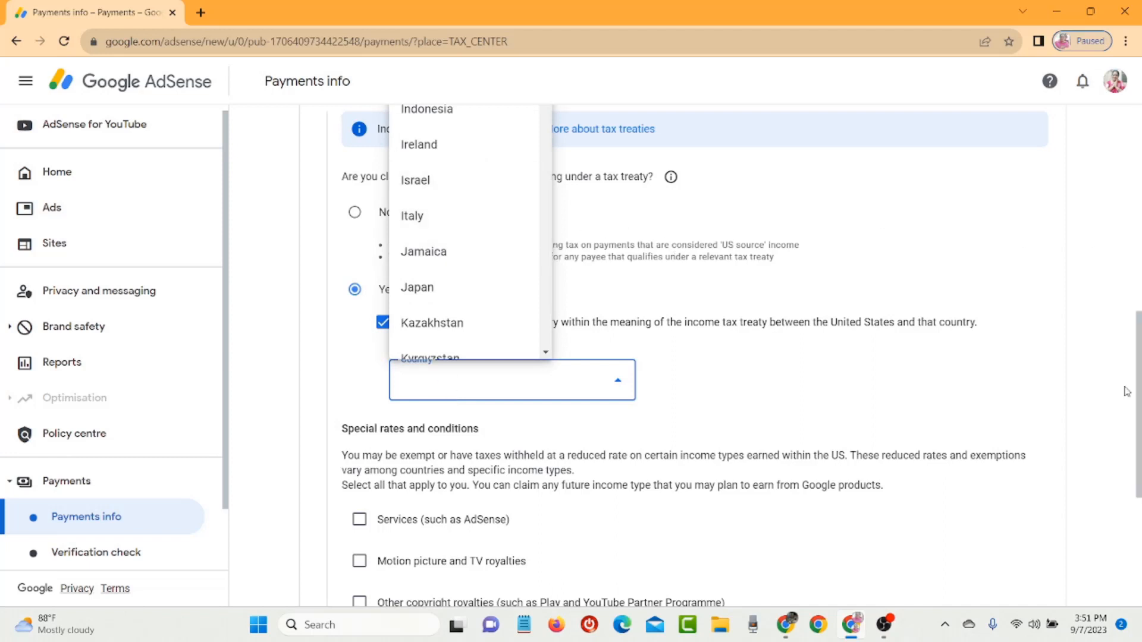
scroll(576, 266, up, 2)
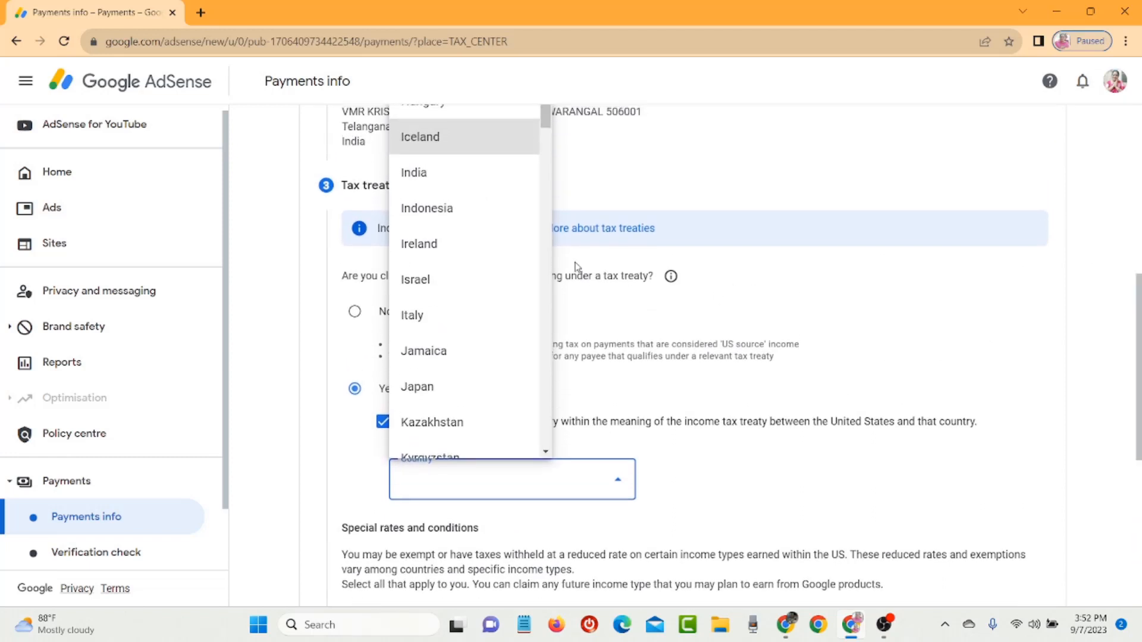
click(474, 176)
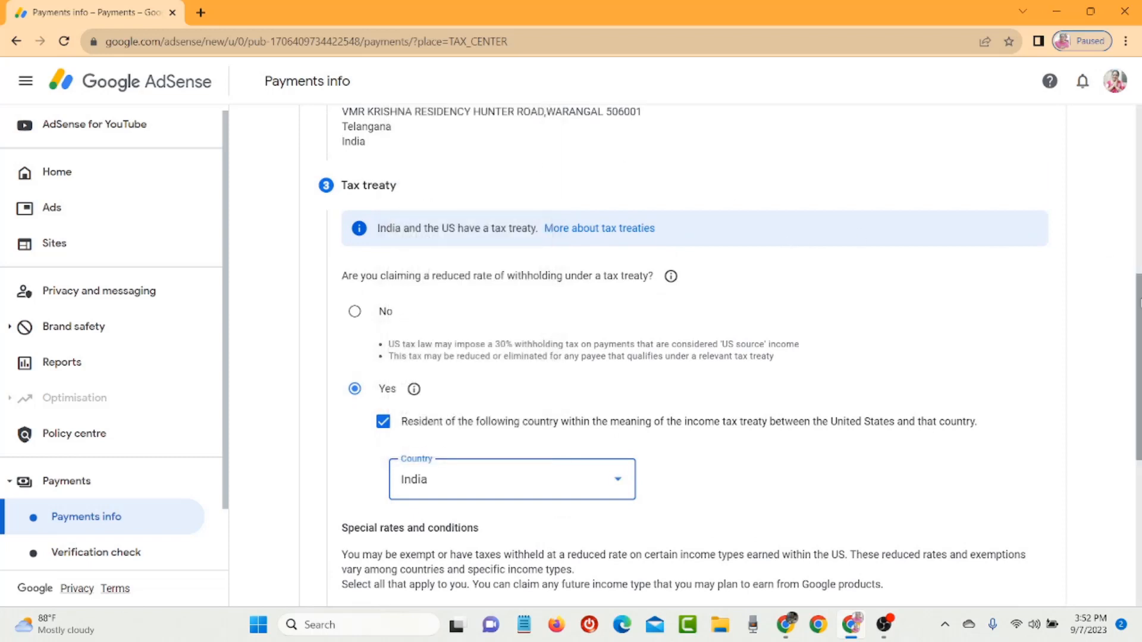
scroll(515, 361, down, 5)
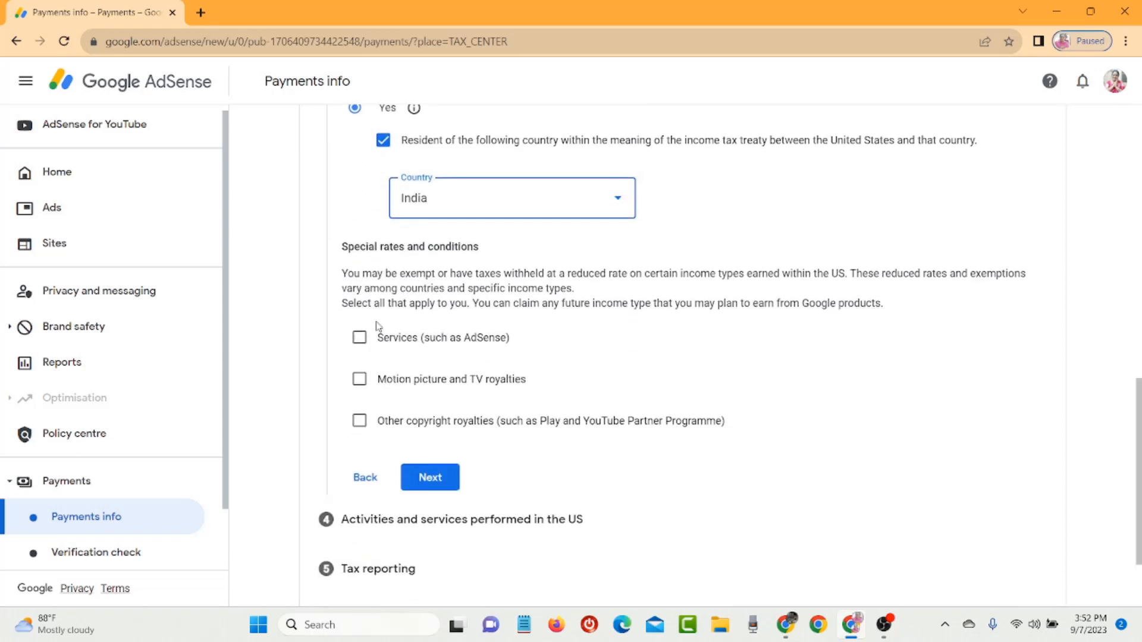
- Claim services income under Article 7 paragraph 1 at a 0% withholding rate
click(371, 344)
click(424, 405)
click(434, 439)
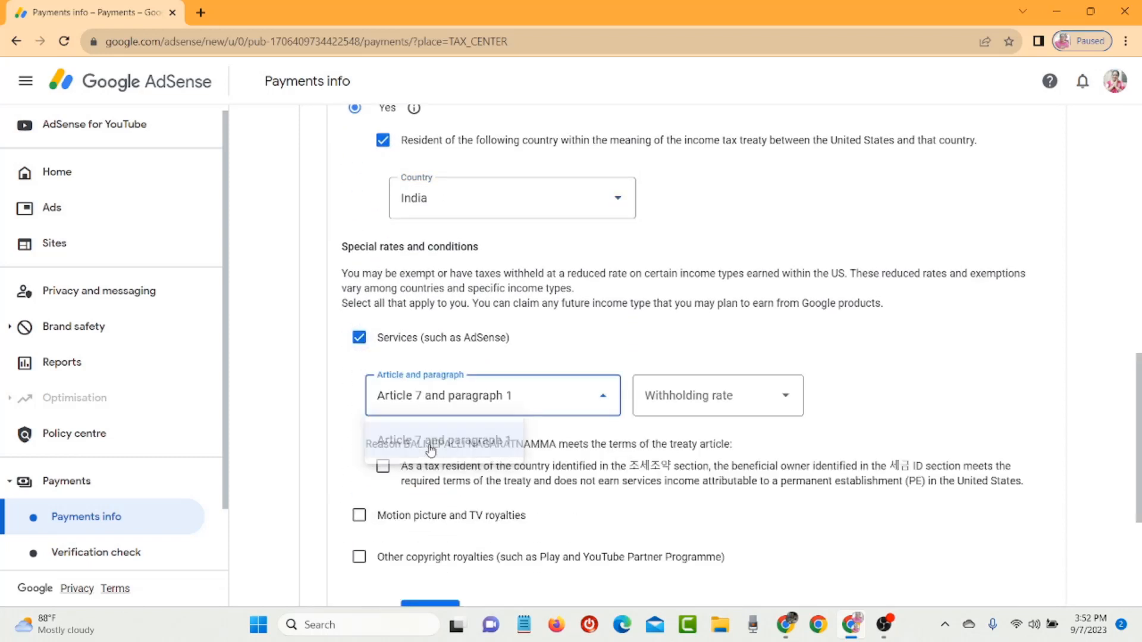
click(718, 395)
click(717, 438)
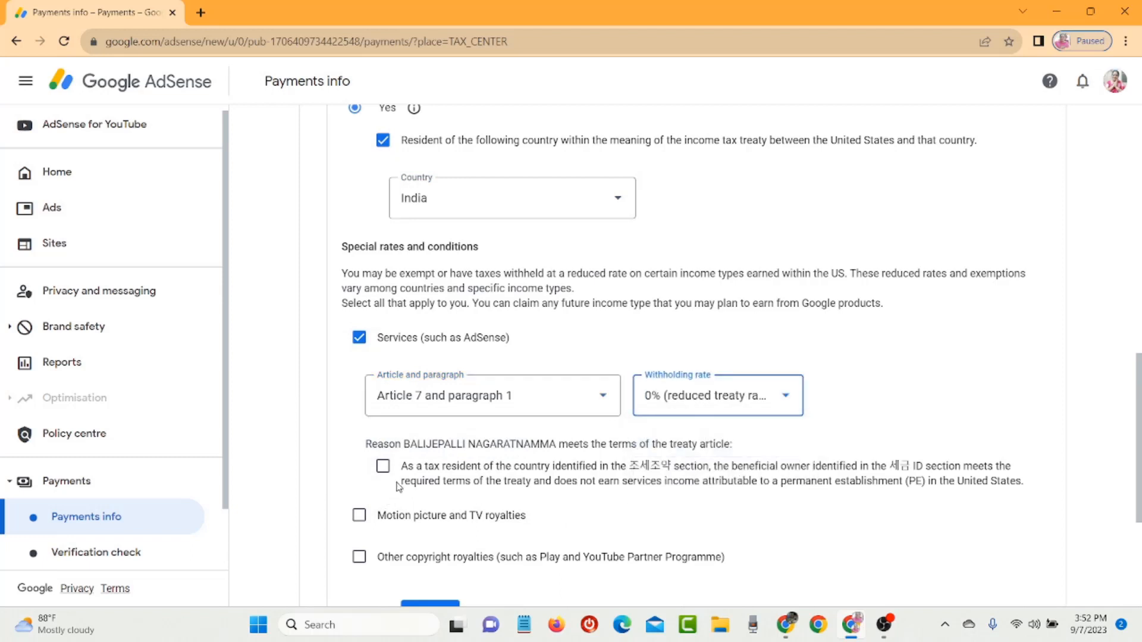
click(384, 469)
- Claim motion picture/TV royalties under Article 12 paragraph 2A II at 15%
click(360, 516)
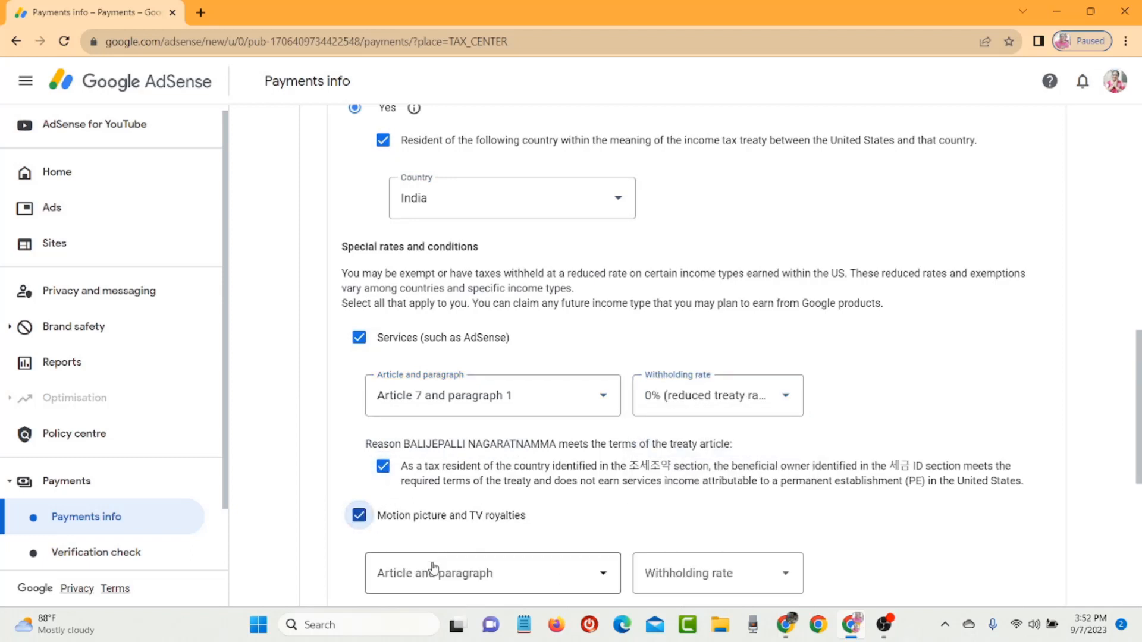
click(436, 573)
click(468, 570)
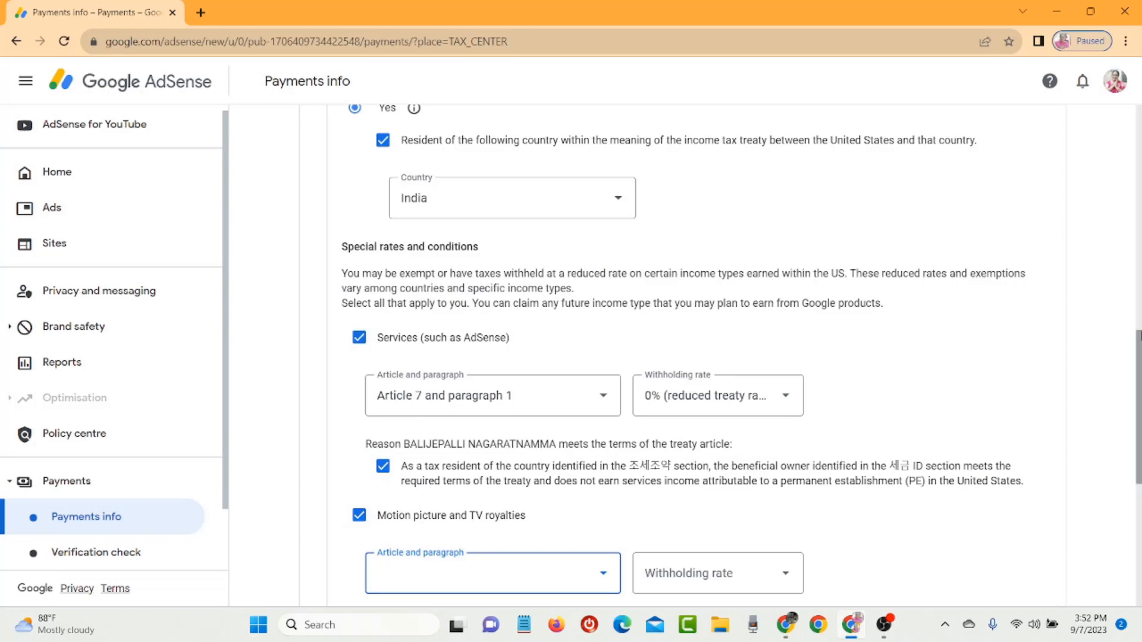
scroll(551, 368, down, 4)
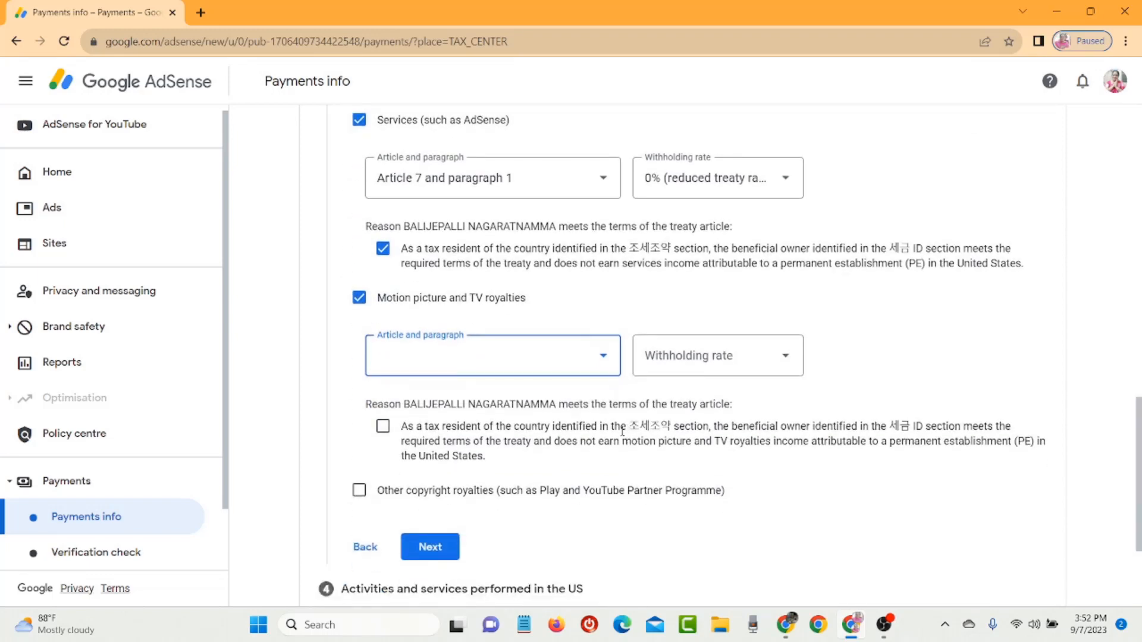
click(552, 368)
click(517, 395)
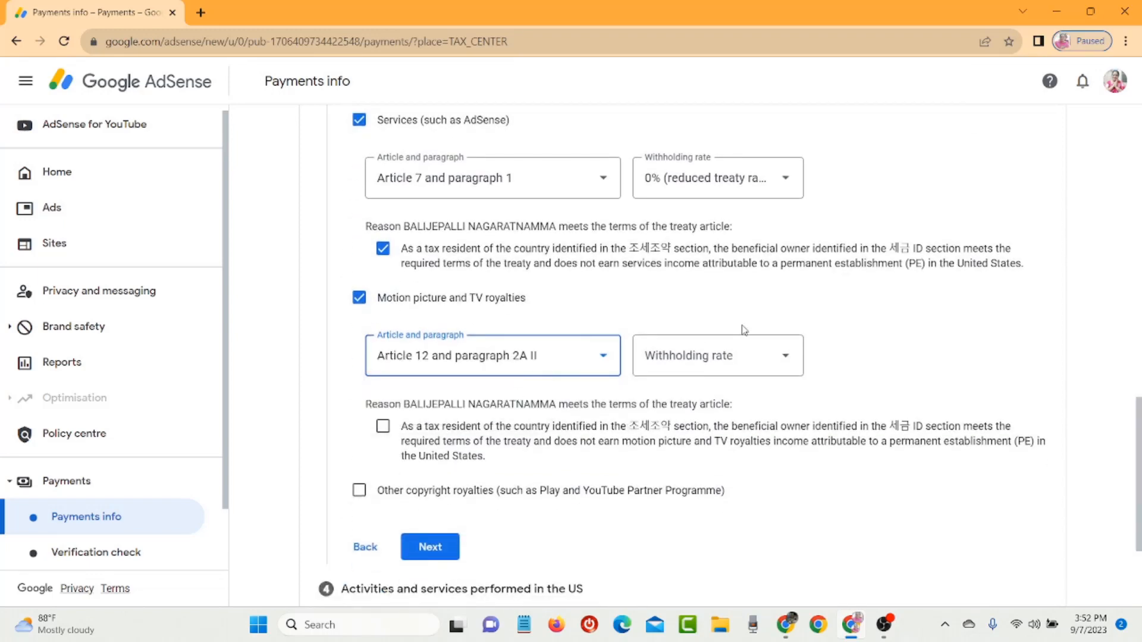
click(730, 359)
click(705, 405)
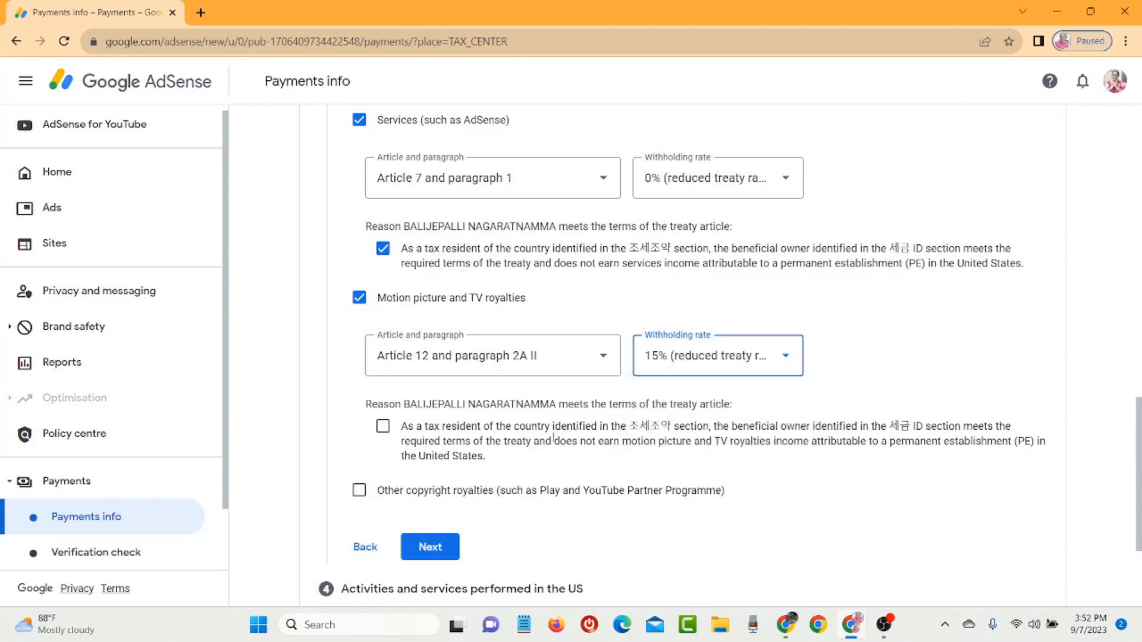
click(383, 427)
- Claim other copyright royalties under Article 12 paragraph 2A II at 15%
click(361, 491)
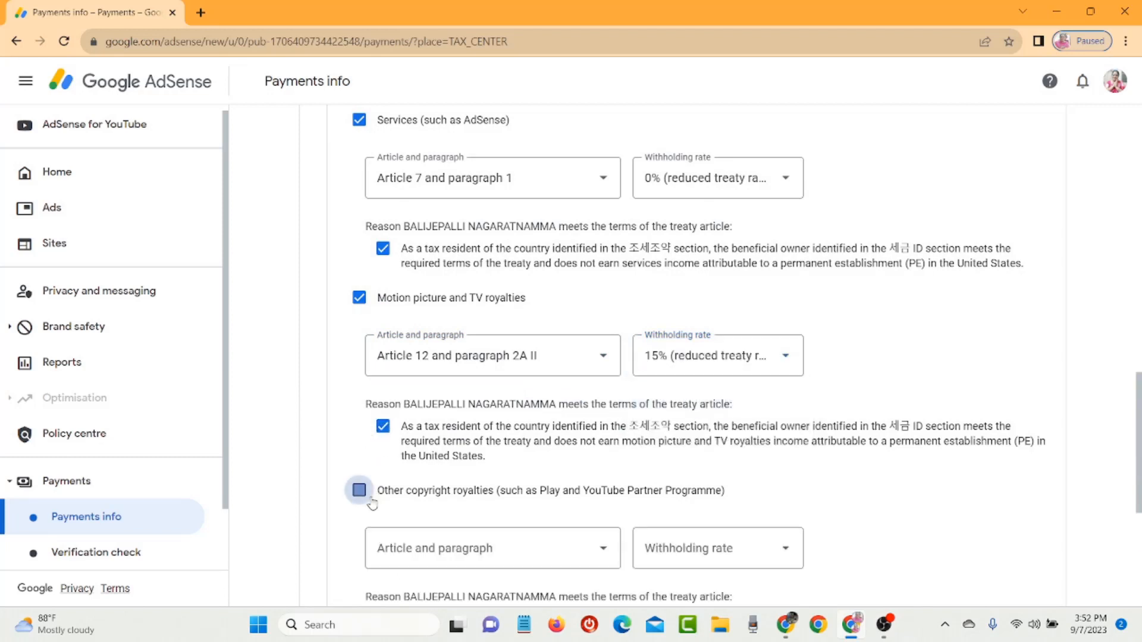
click(483, 560)
click(473, 594)
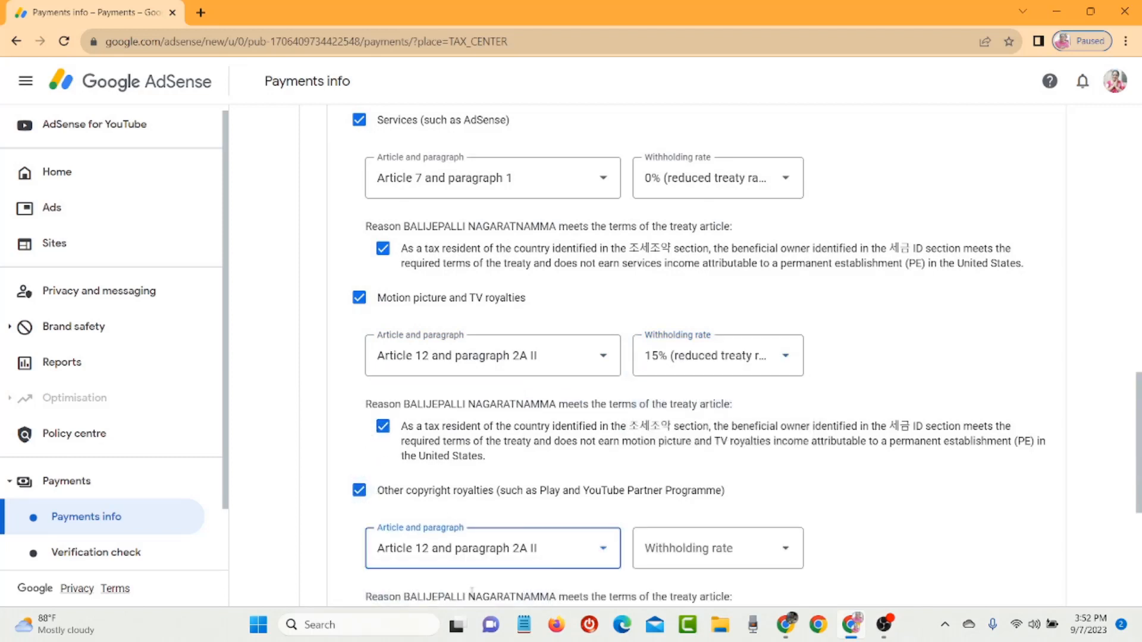
scroll(536, 237, down, 5)
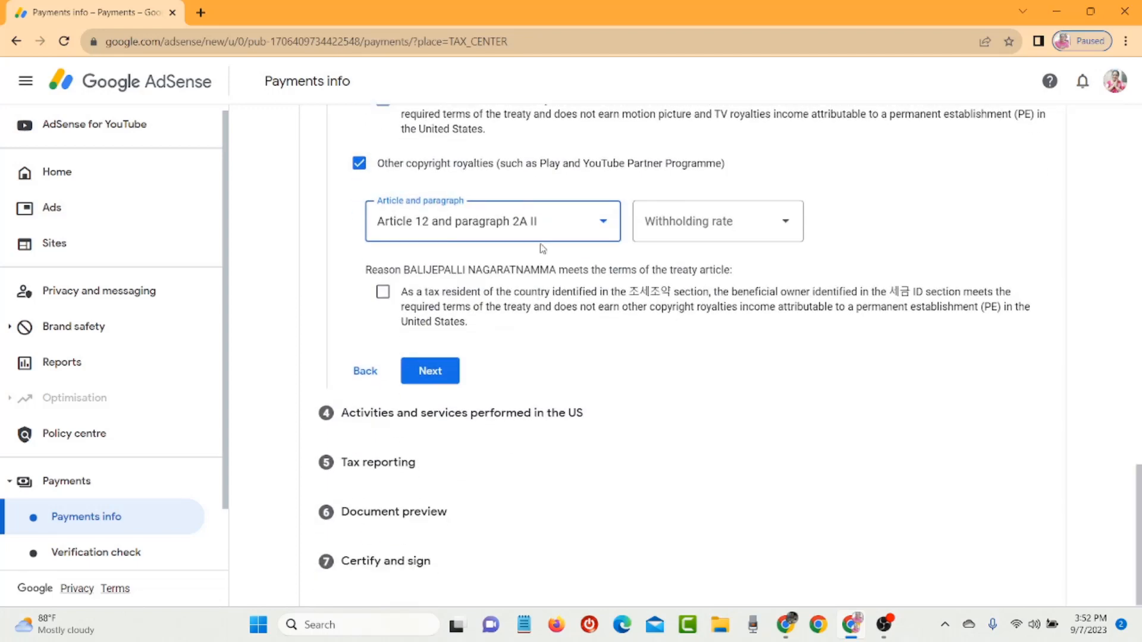
click(536, 237)
click(679, 229)
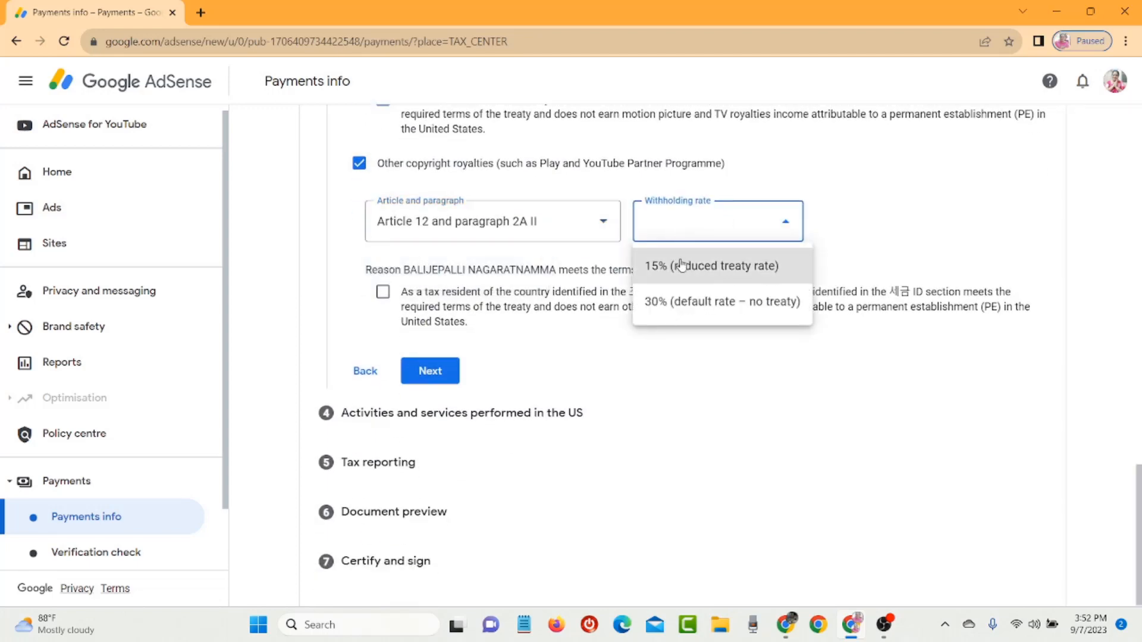
click(682, 264)
click(383, 291)
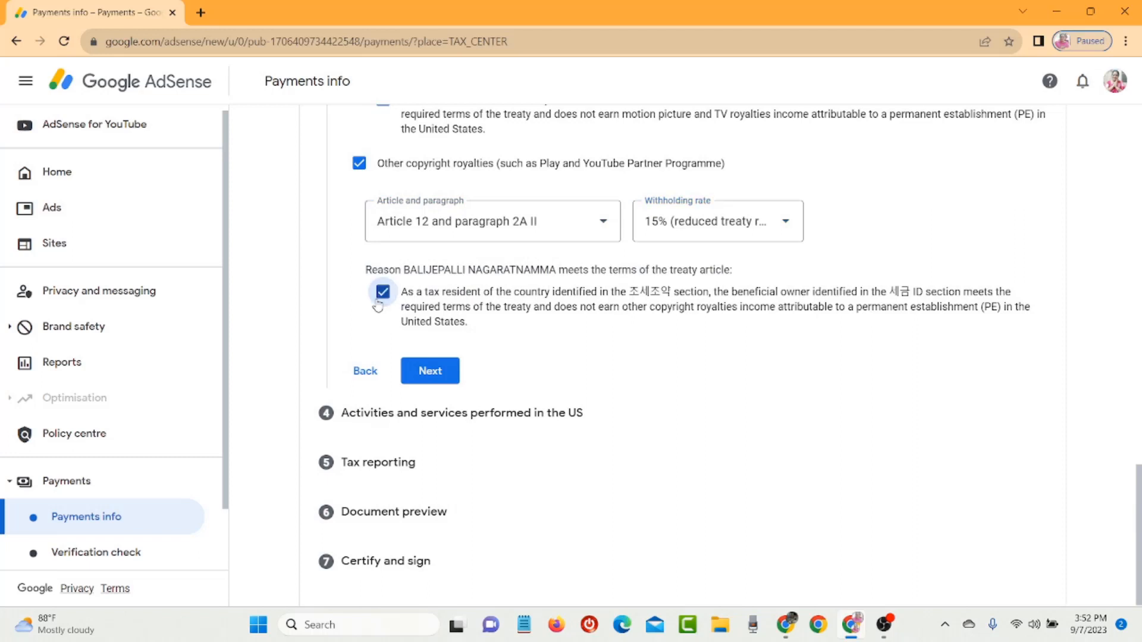
click(426, 372)
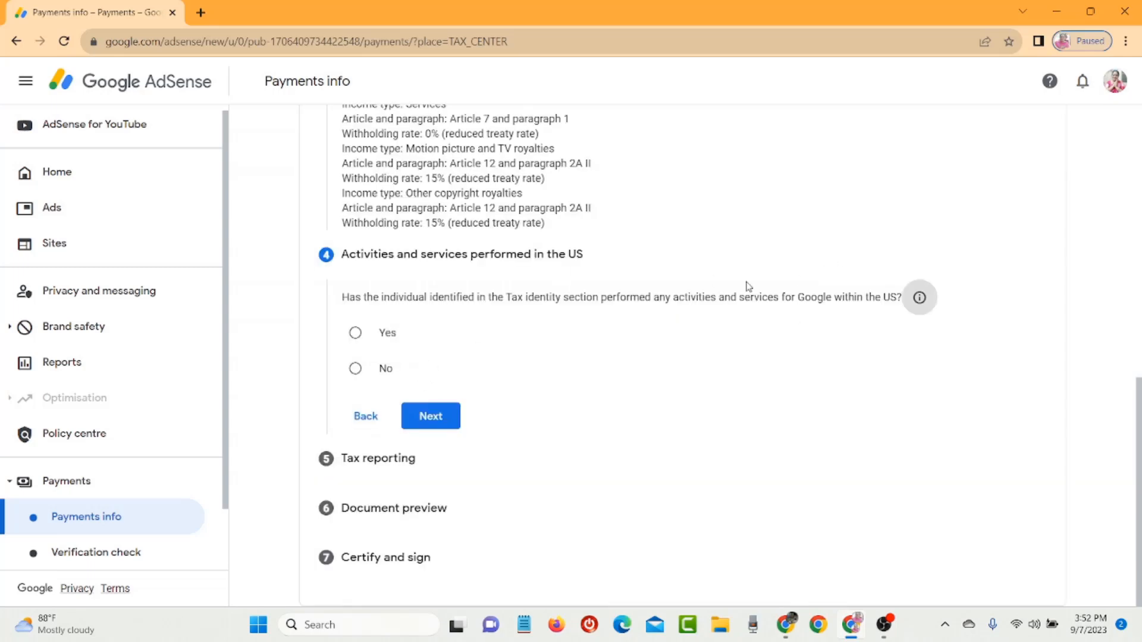
- Answer No to US activities and certify all services are performed outside the US
click(388, 370)
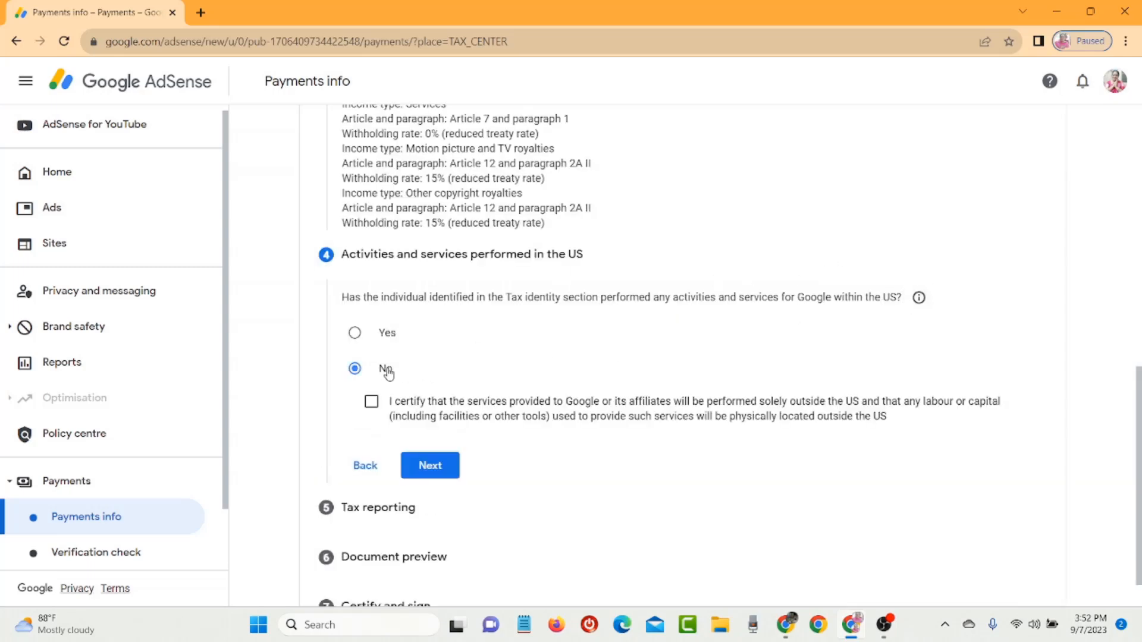
click(371, 409)
click(429, 465)
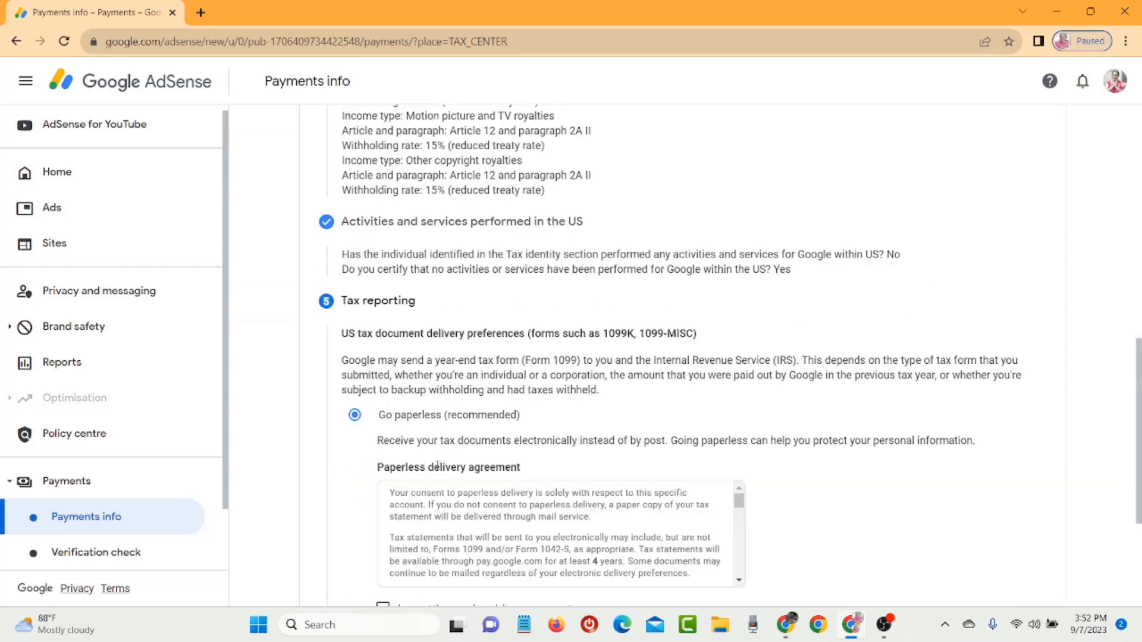
- Accept the paperless delivery agreement for tax reporting
scroll(868, 430, down, 3)
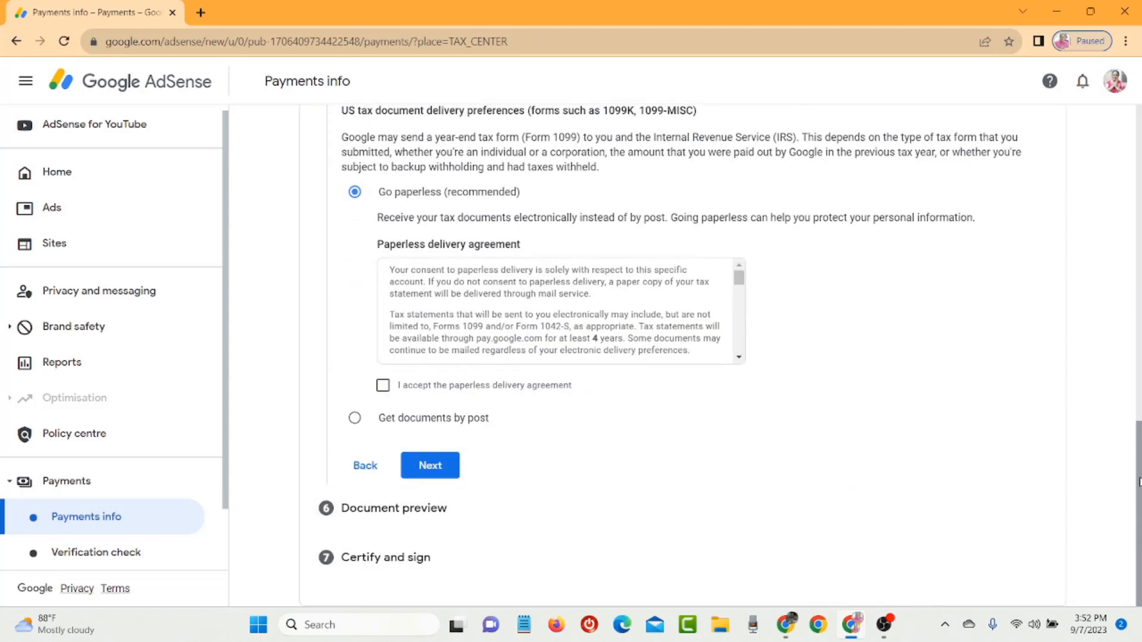
click(383, 386)
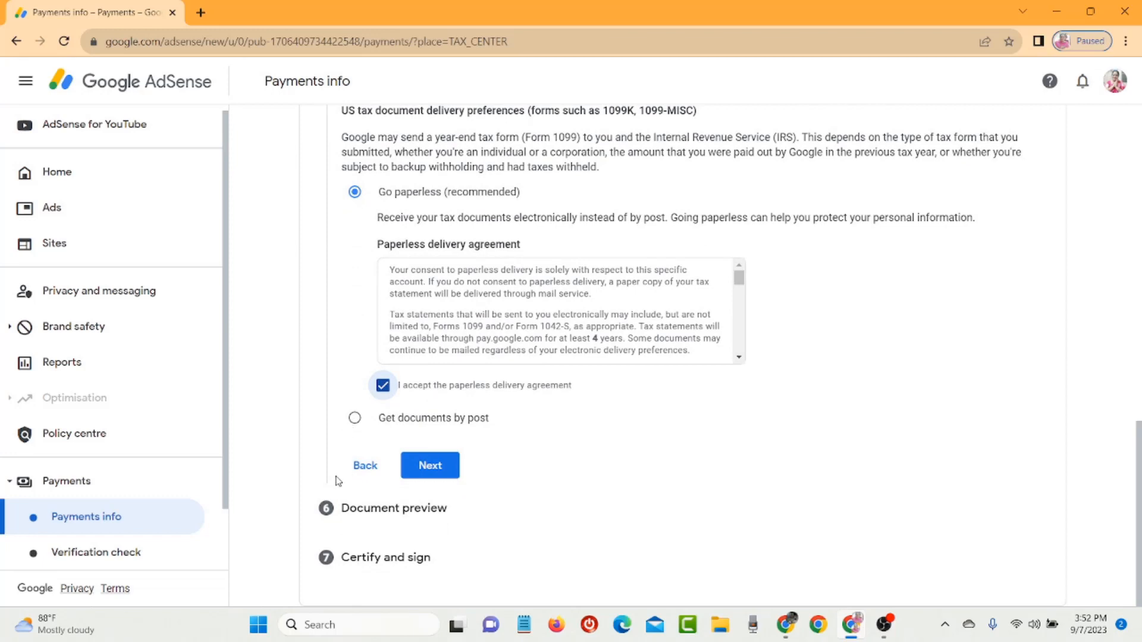
click(433, 474)
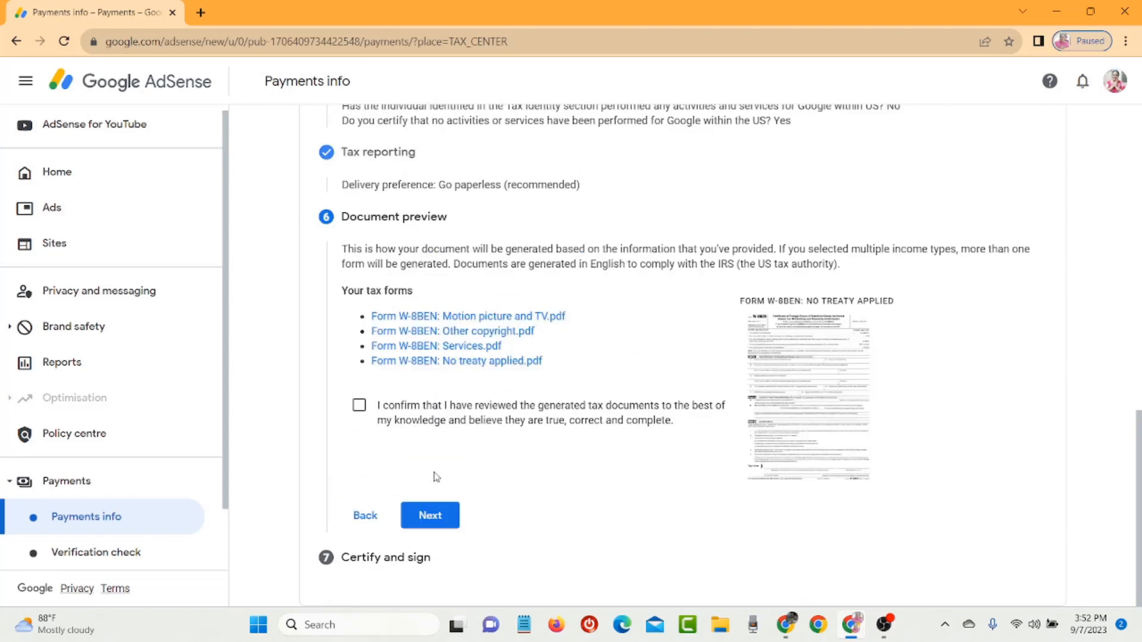
- Confirm the documents were reviewed, save the W-8BEN preview as doc.pdf, and close it
click(358, 407)
click(808, 378)
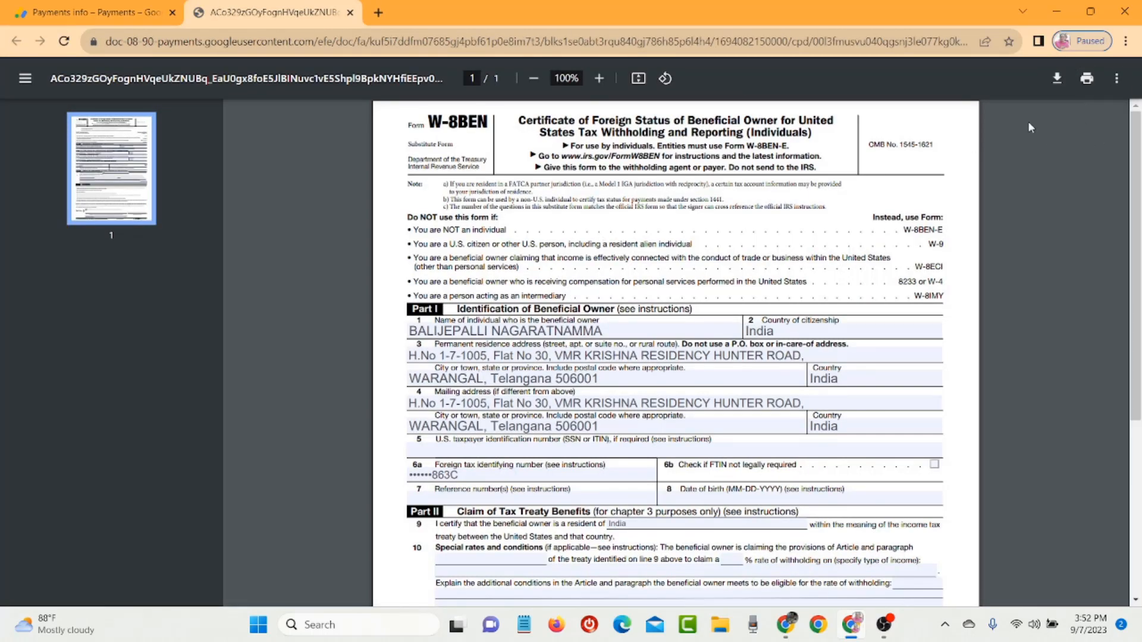
click(1054, 84)
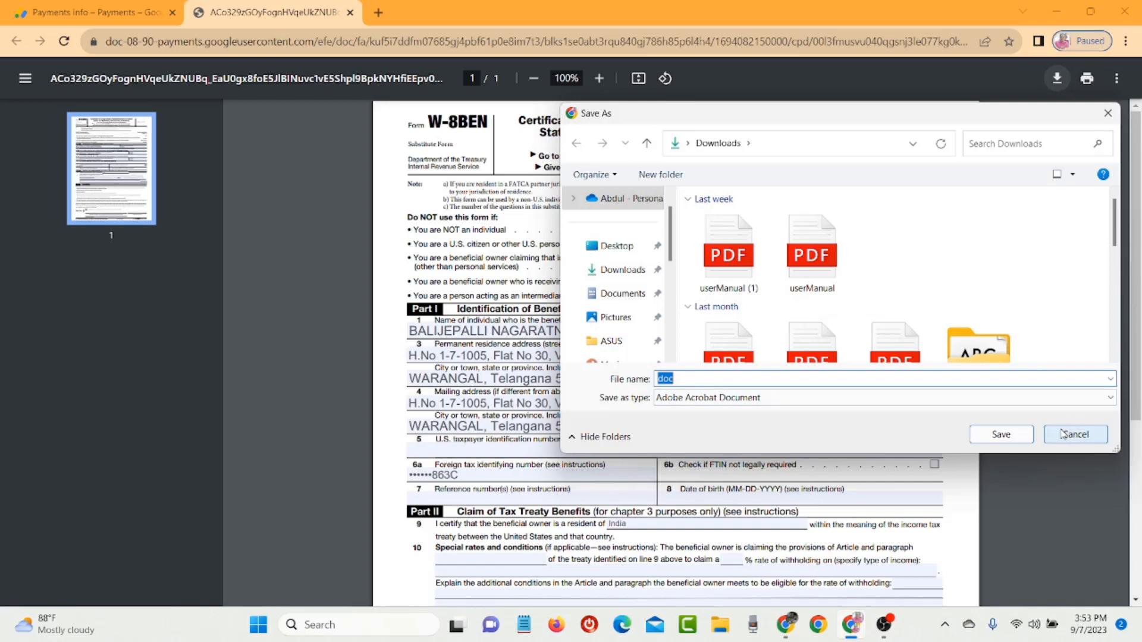
click(1007, 433)
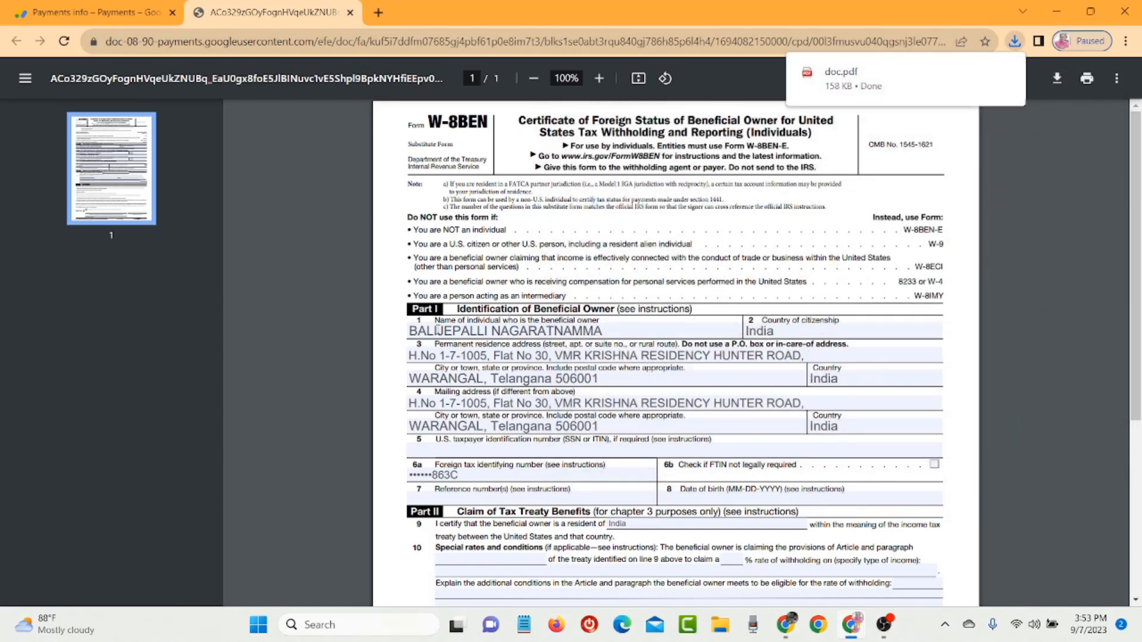
click(348, 13)
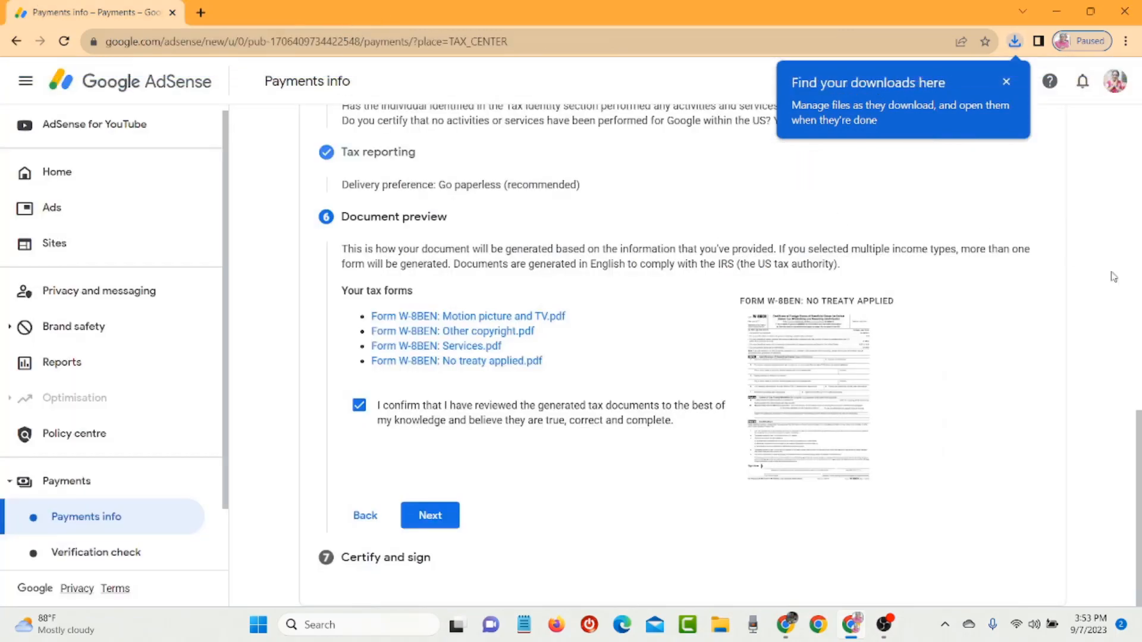
- Finish Document preview and check the 'Under penalties of perjury' declaration
mouse_move(1137, 579)
mouse_down()
mouse_move(1138, 409)
mouse_move(1138, 580)
mouse_up()
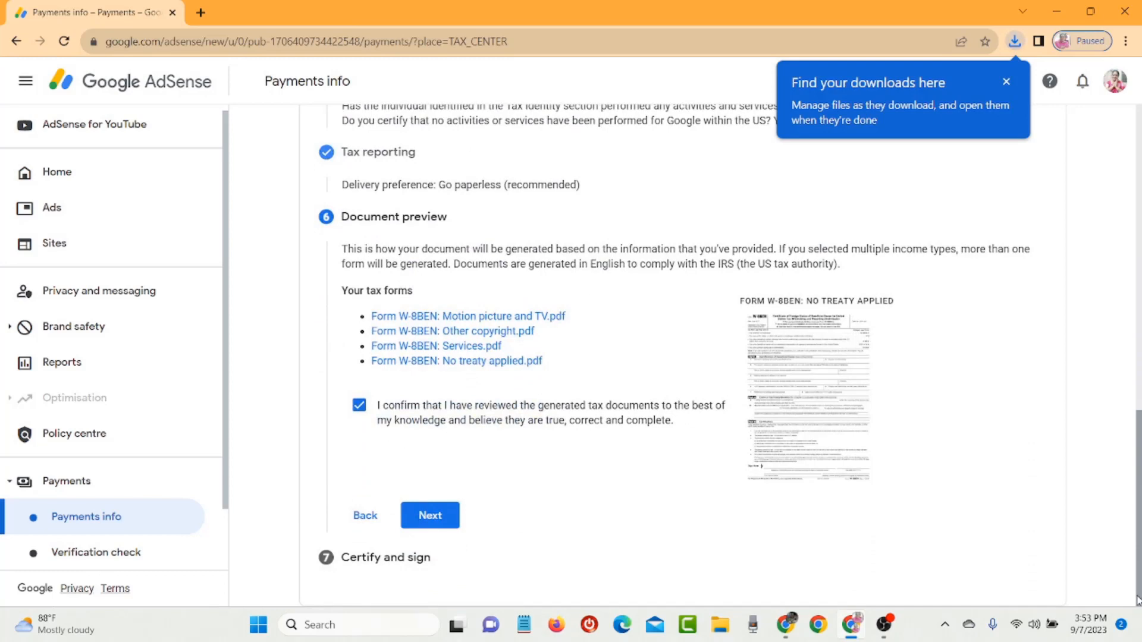
click(1005, 85)
click(428, 516)
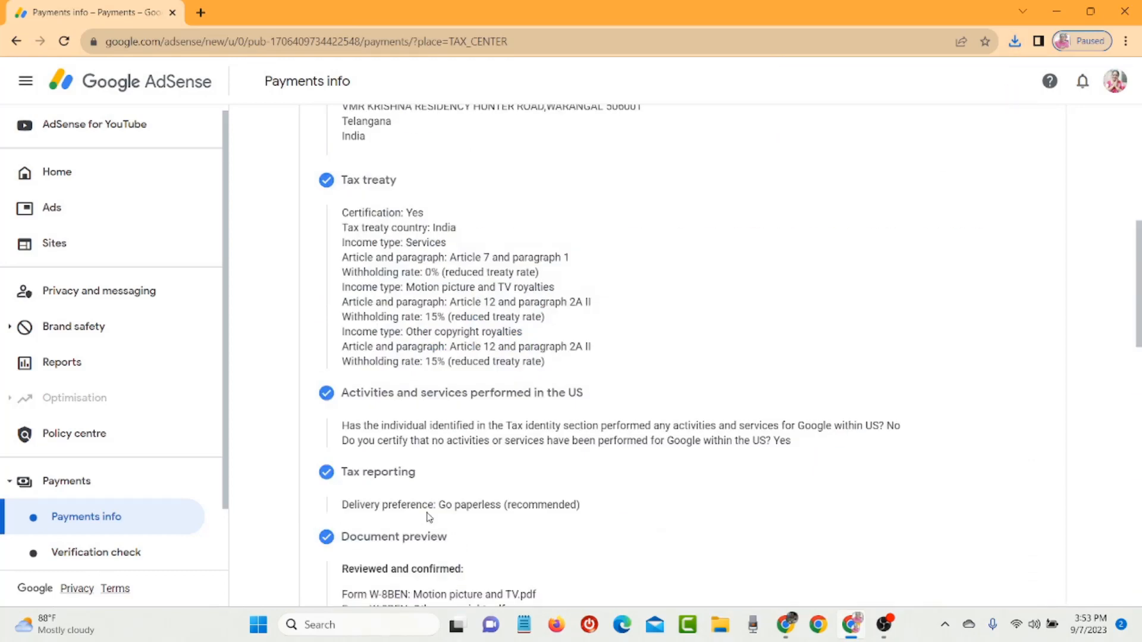
drag(1138, 313, 1140, 440)
click(359, 247)
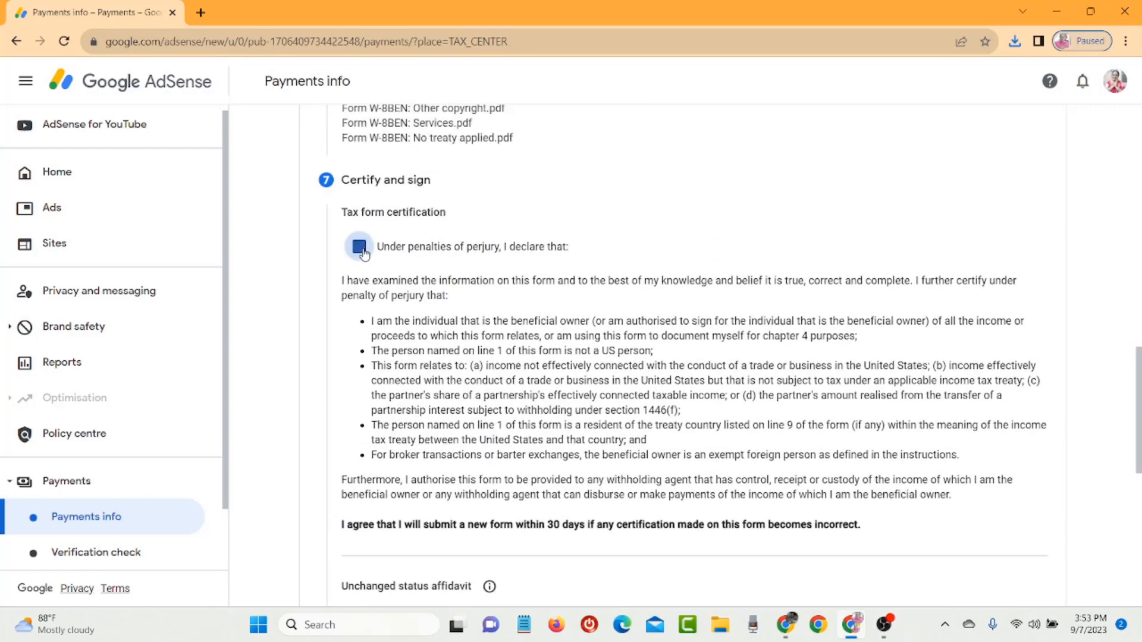
drag(1138, 399, 1138, 513)
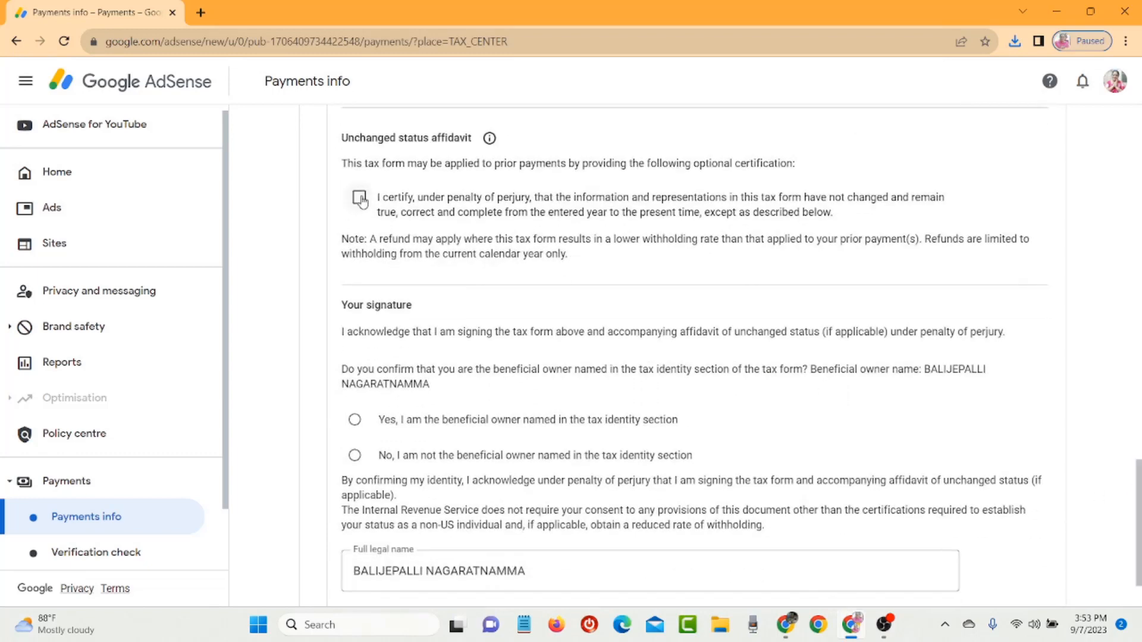
- Add the unchanged status affidavit, changing its year from 2020 to 2023
click(359, 198)
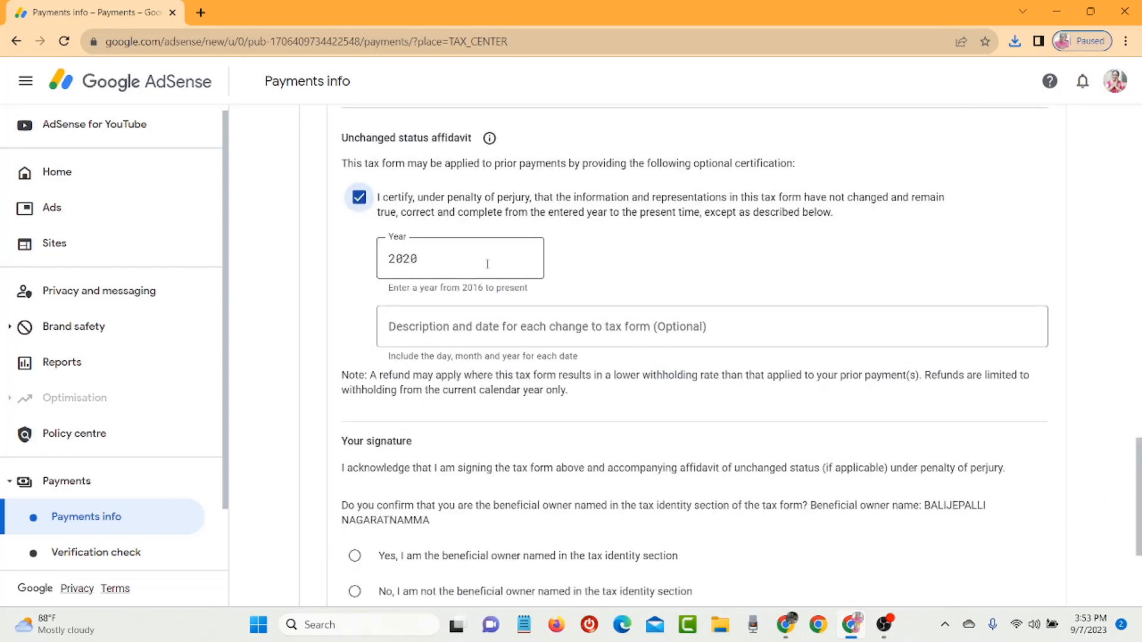
click(488, 264)
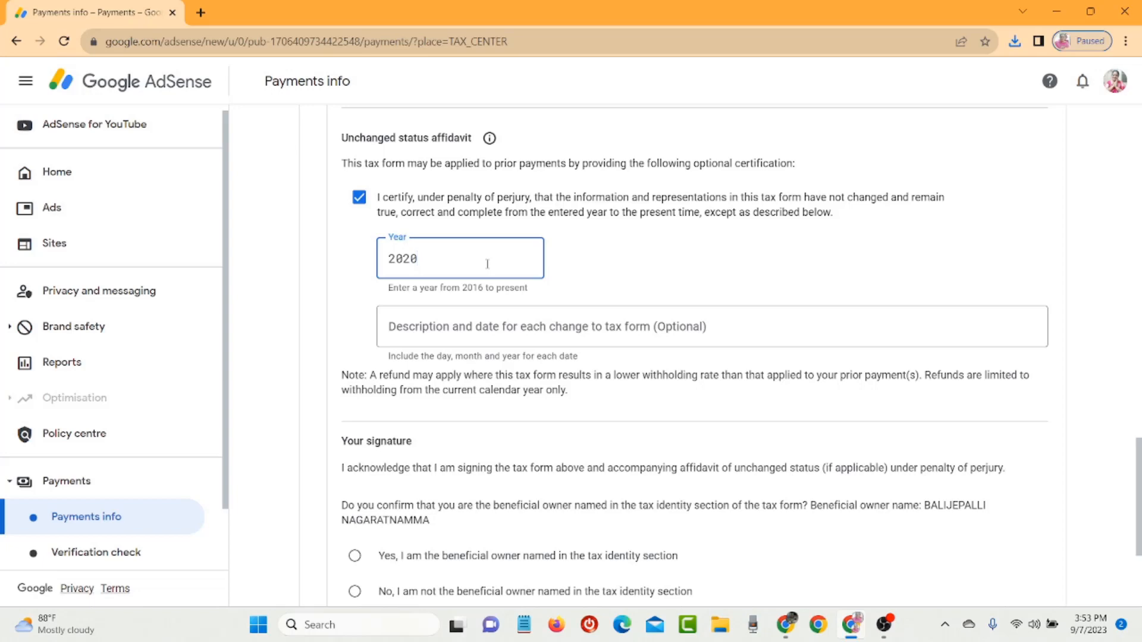
key(BackSpace)
text(3)
key(Tab)
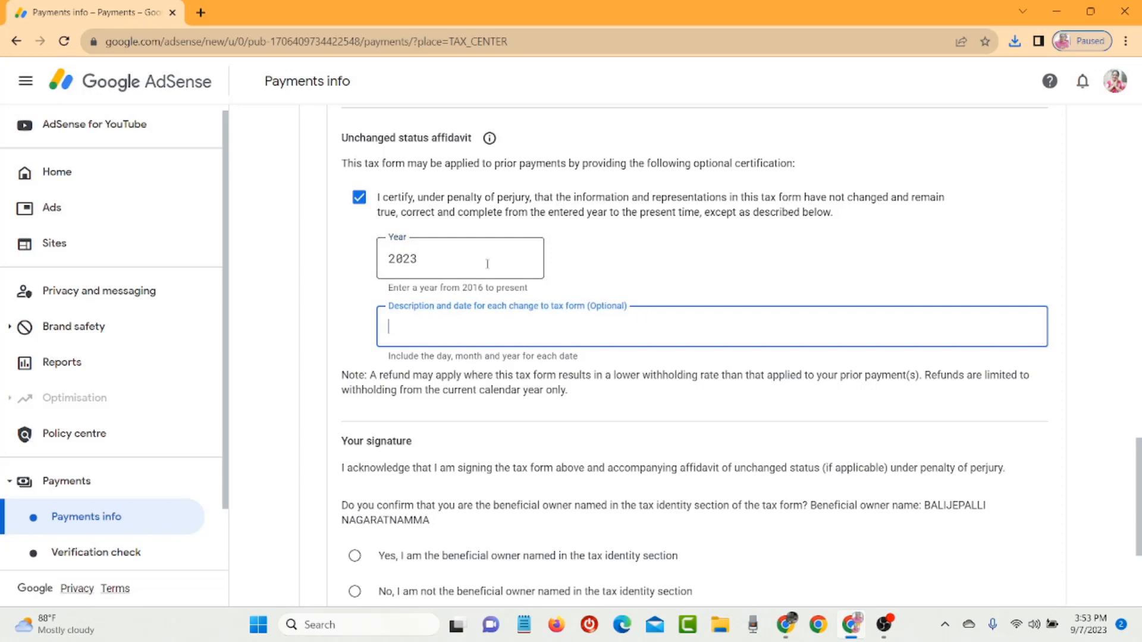
click(1101, 230)
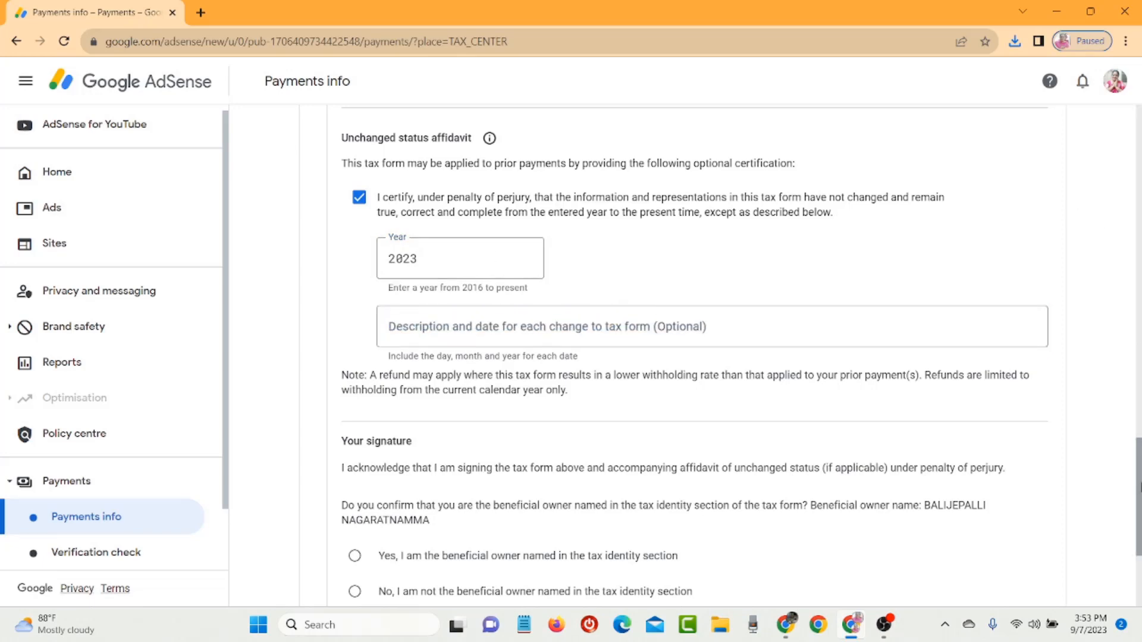
- Select 'Yes, I am the beneficial owner' and submit the W-8BEN form
scroll(1139, 434, down, 3)
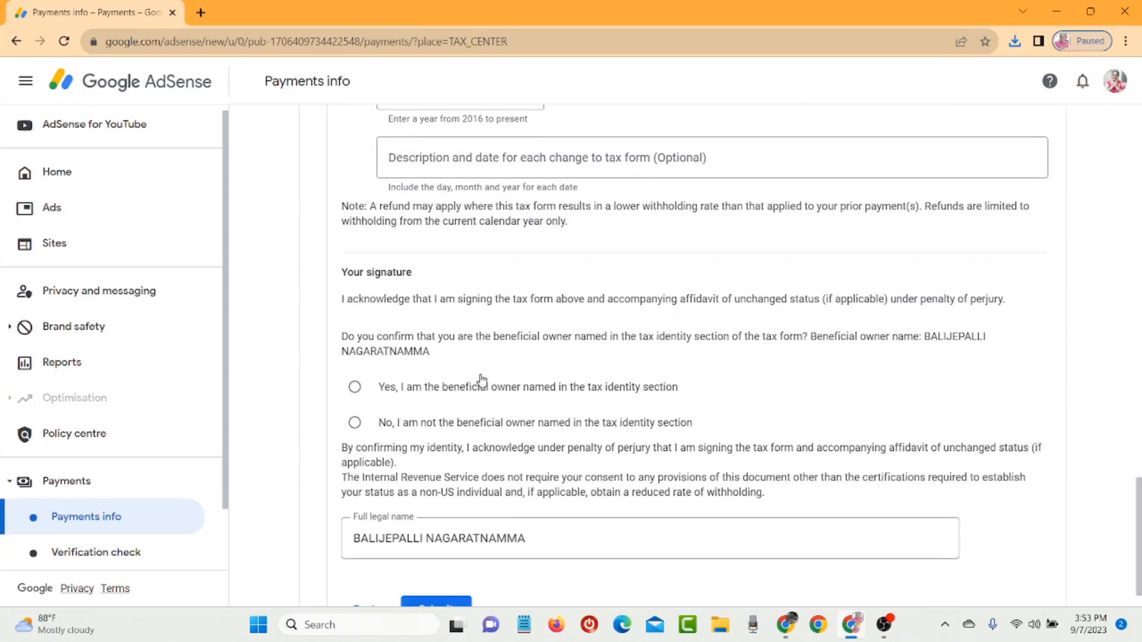
click(481, 387)
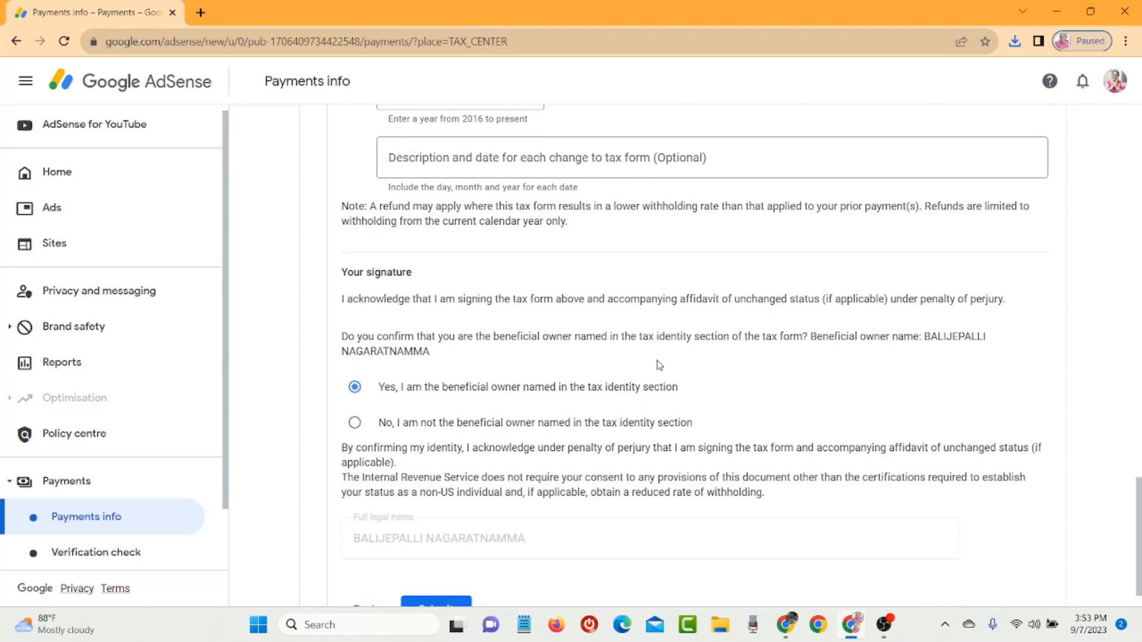
scroll(1130, 422, down, 1)
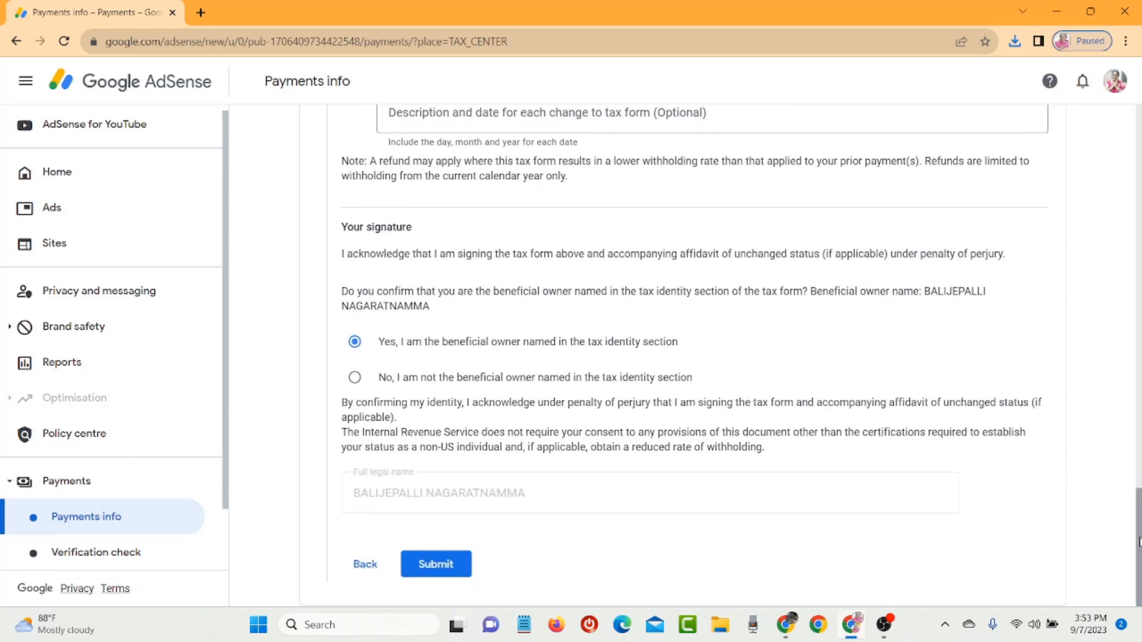
click(441, 568)
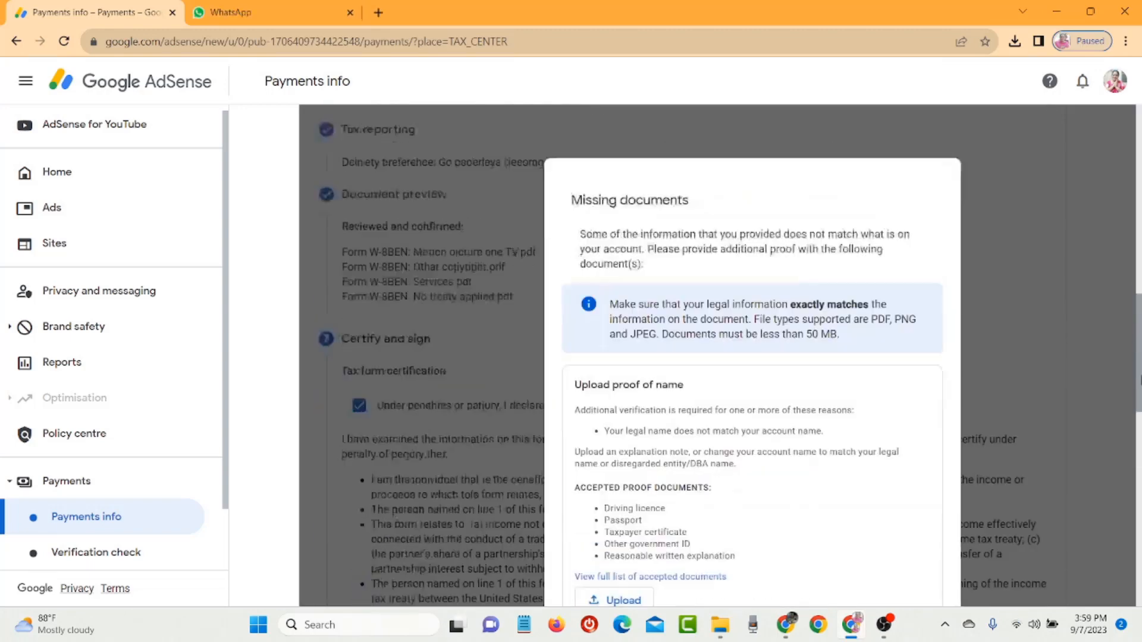
- Upload the ID image from Downloads as proof of name and submit it
scroll(1137, 398, down, 4)
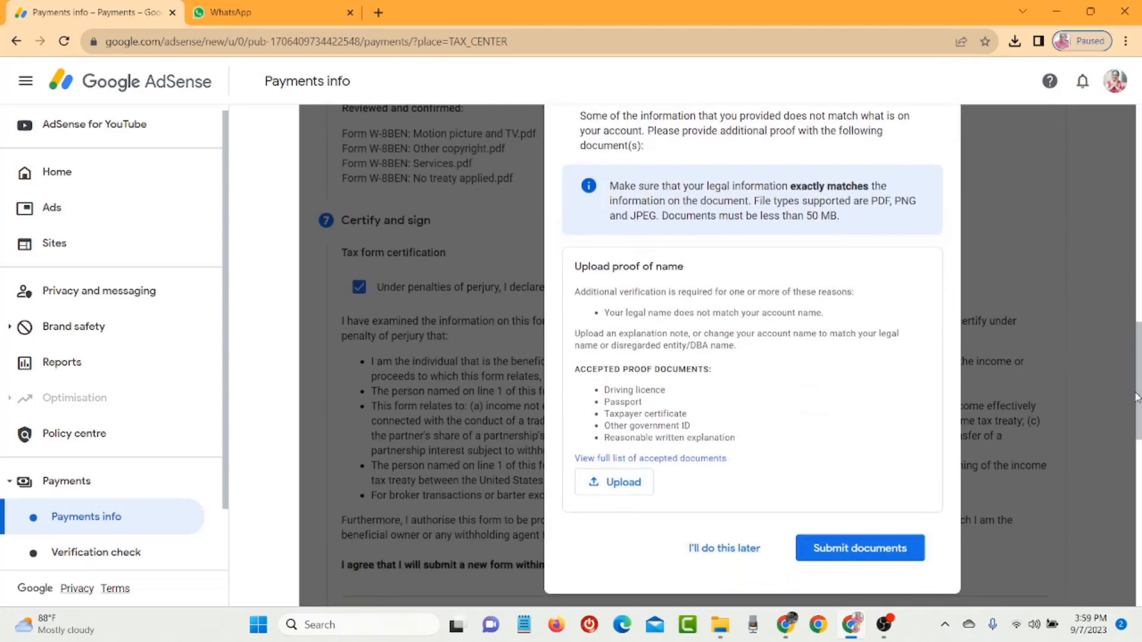
click(621, 484)
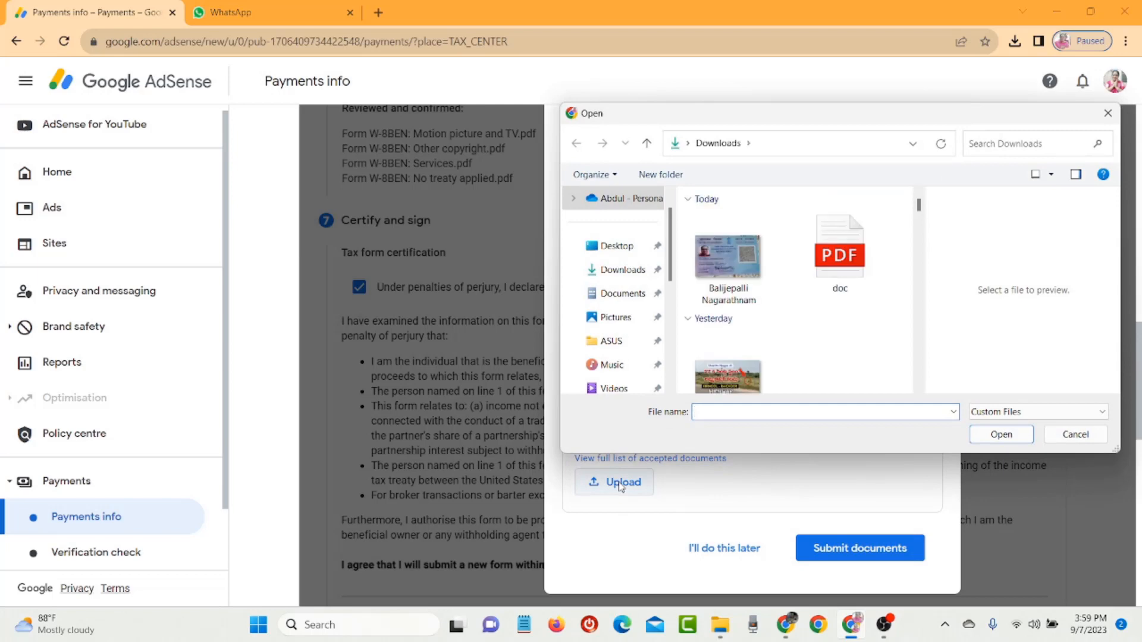
double_click(711, 268)
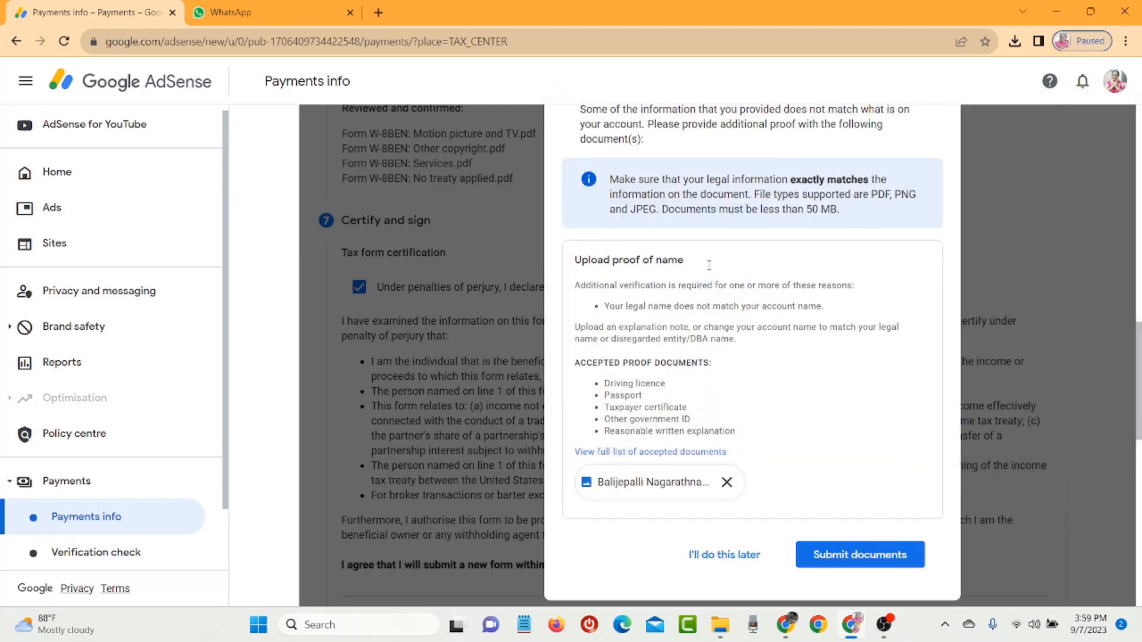
click(846, 554)
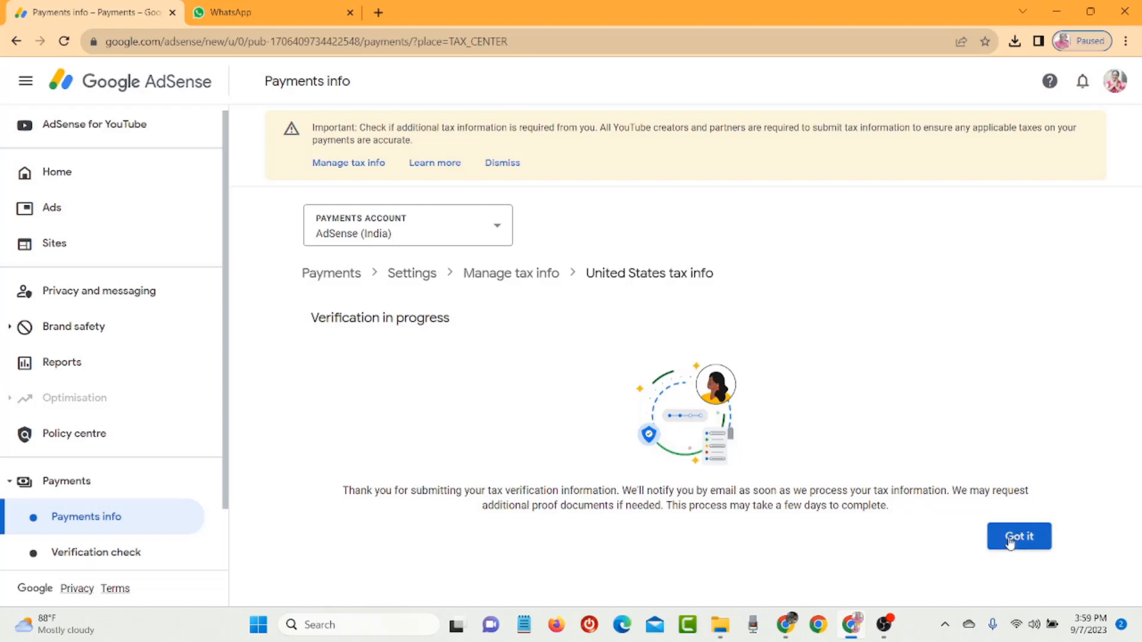
- Dismiss the verification notice and confirm the Form W-8 BEN status reads In review under Manage tax info
click(1010, 542)
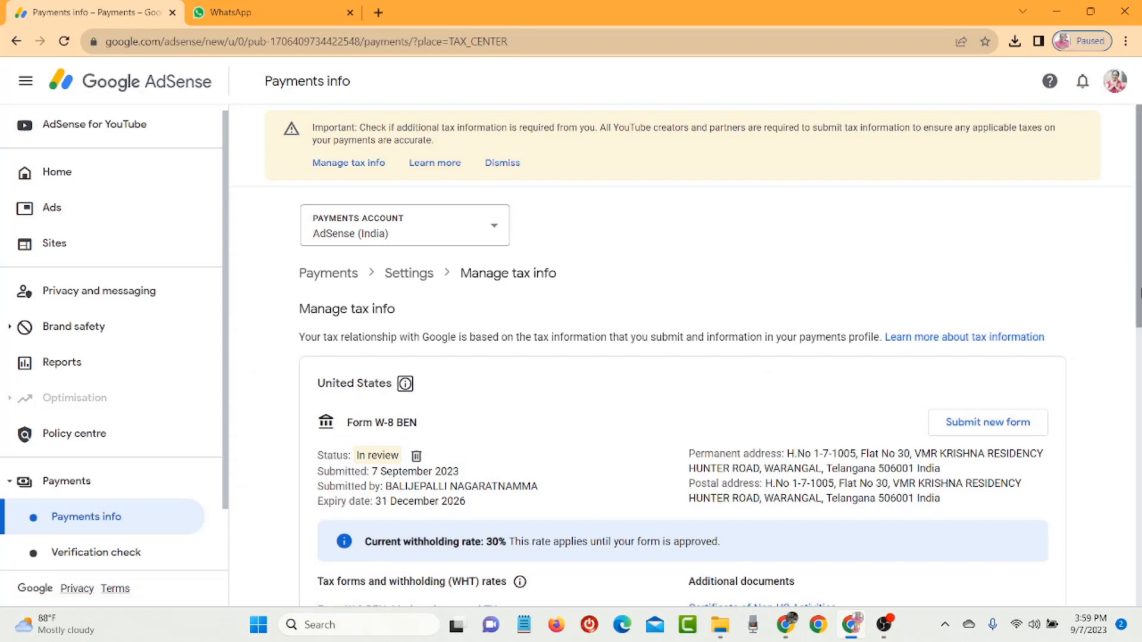
scroll(1140, 291, down, 2)
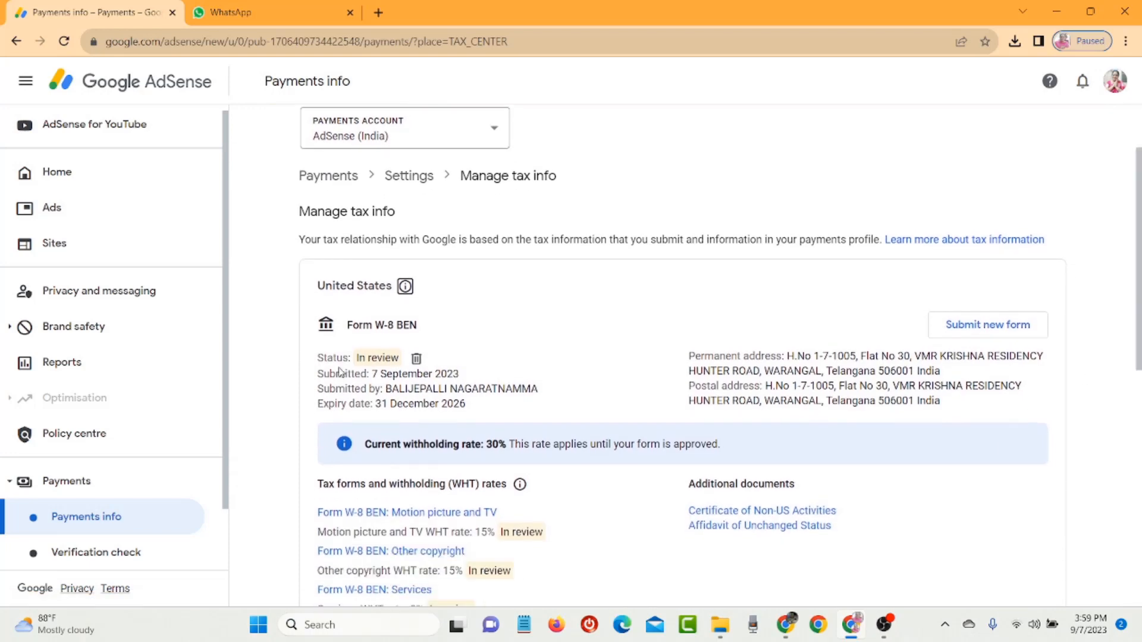
drag(315, 357, 476, 415)
click(626, 213)
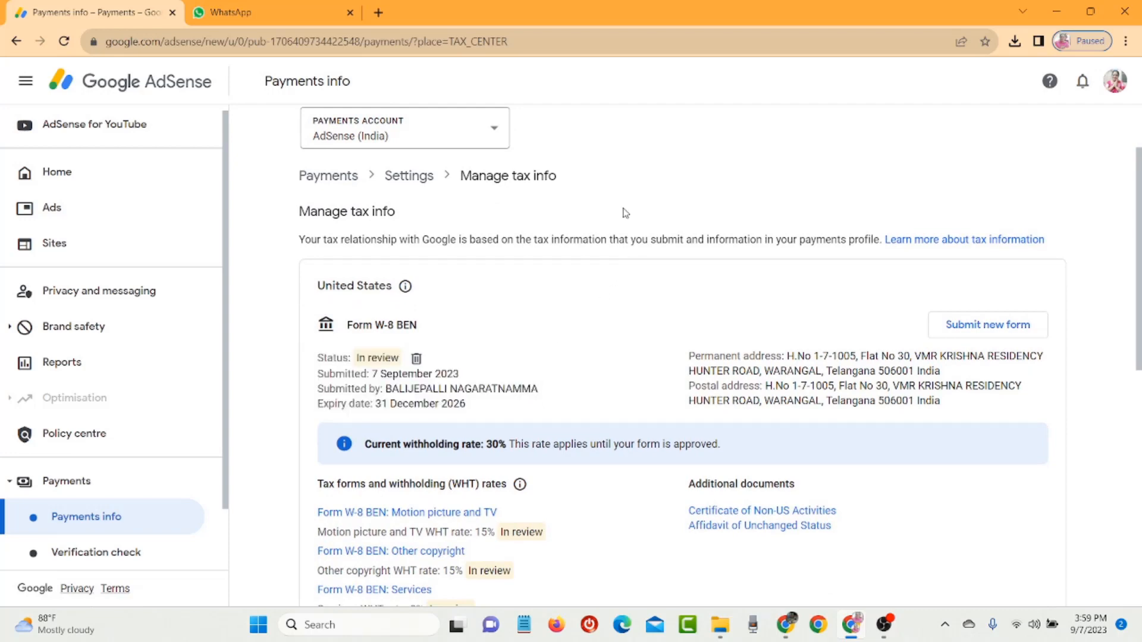